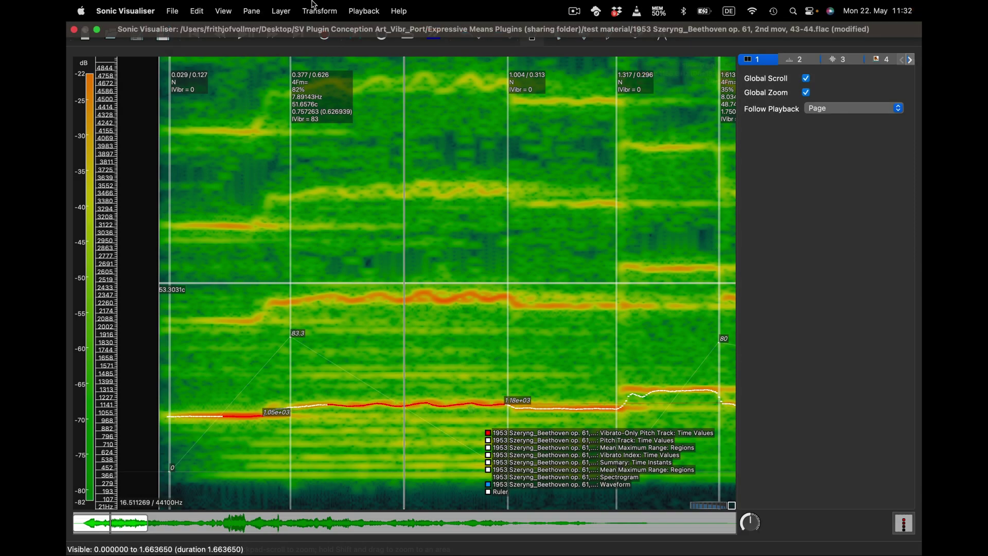
Browse the Expressive Means (advanced) analyses by plugin name and choose Portamento: Portamento Type
left_click(314, 11)
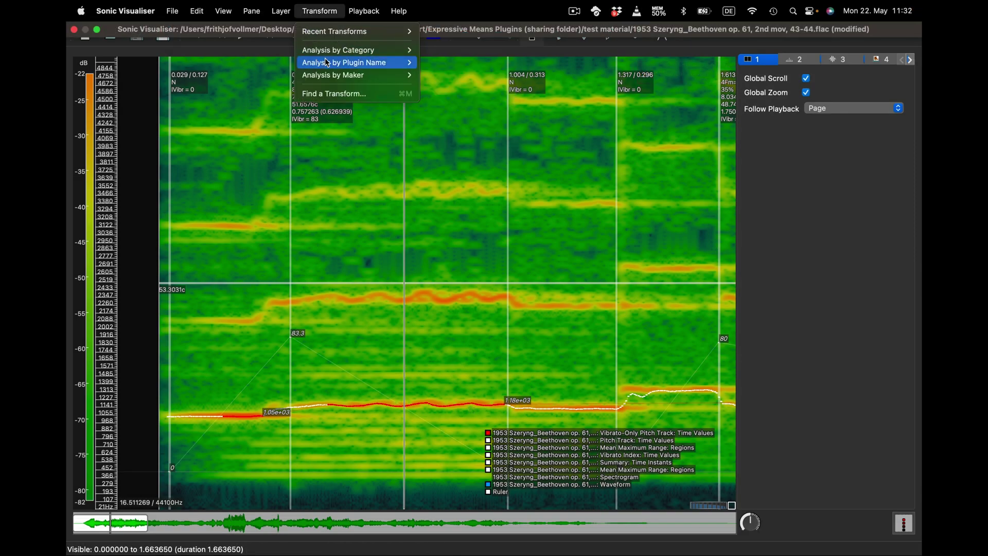
mouse_move(358, 62)
mouse_move(440, 88)
mouse_move(495, 110)
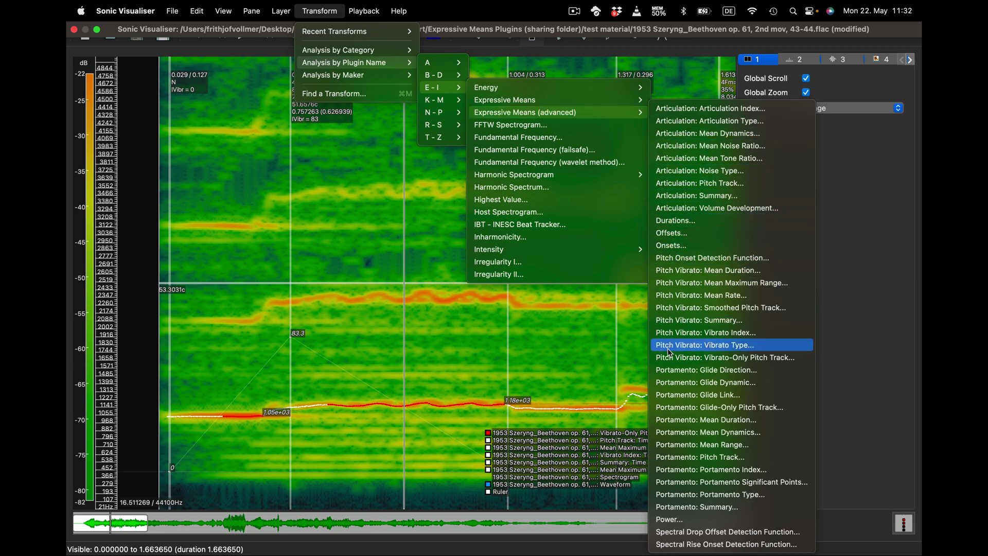
left_click(682, 494)
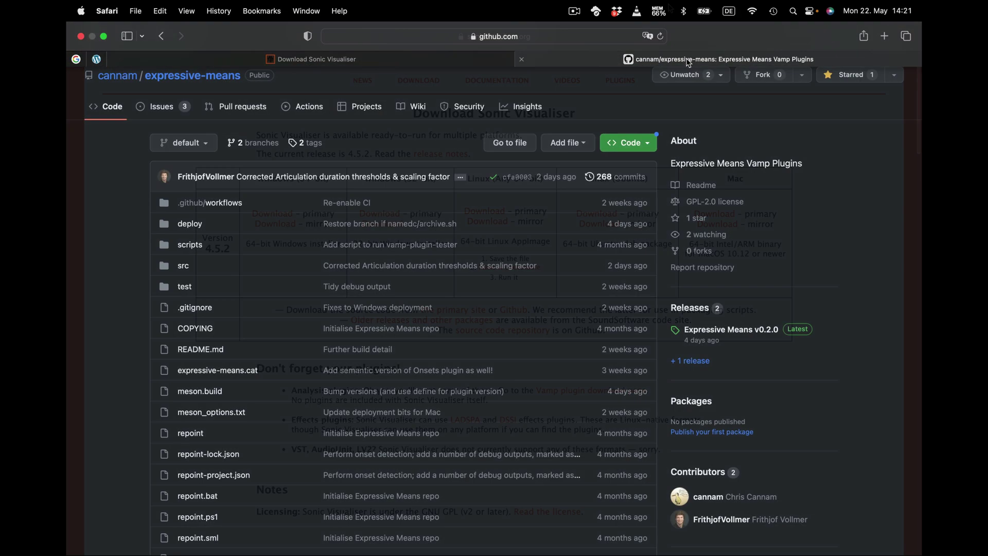
In Safari, check the expressive-means GitHub repository's address, open its releases and download ExpressiveMeans-macos-0.2.0.zip
left_click(493, 37)
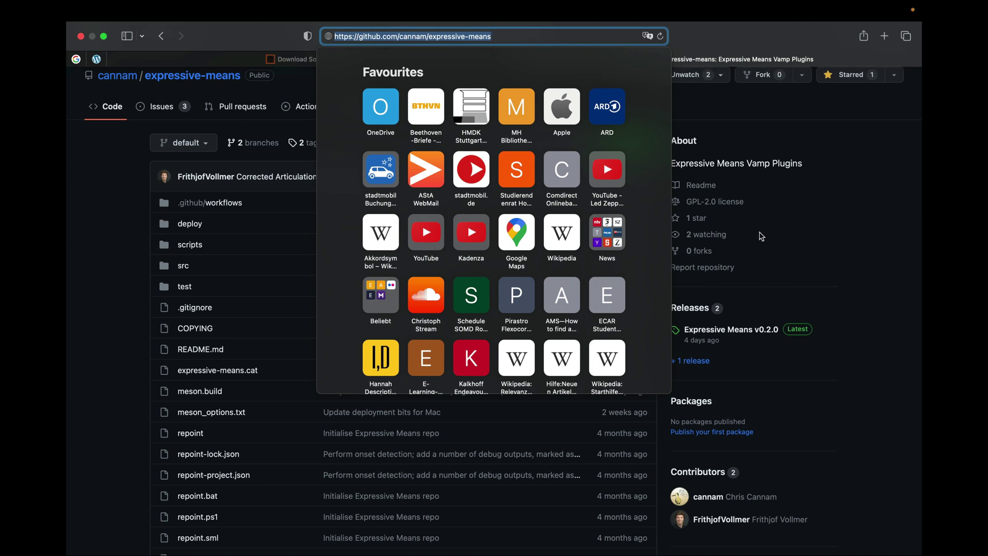
left_click(772, 233)
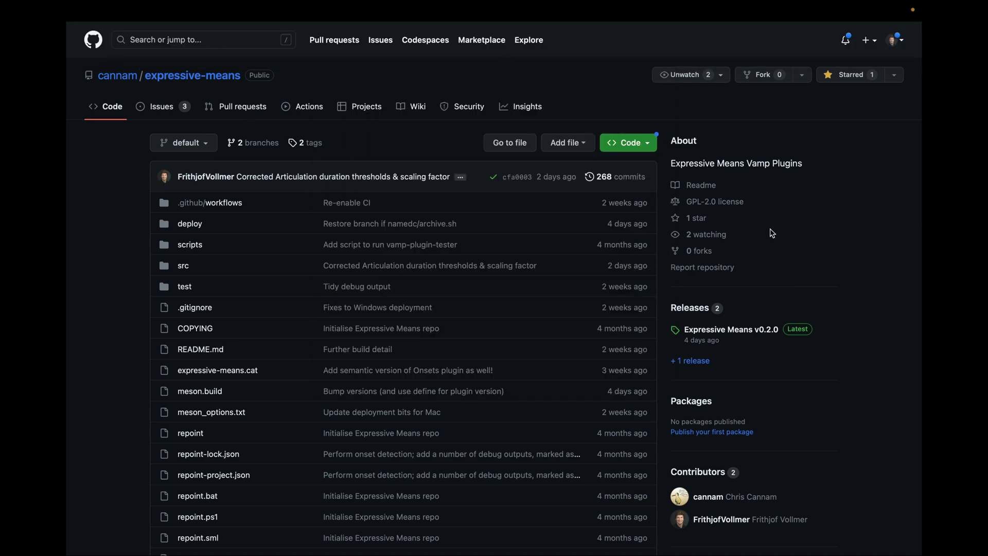
left_click(690, 308)
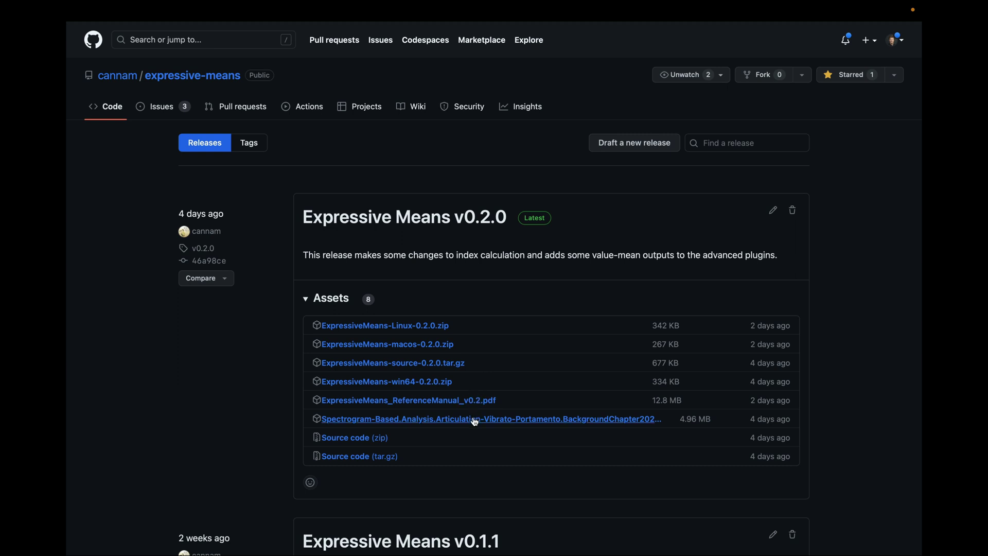
left_click(422, 348)
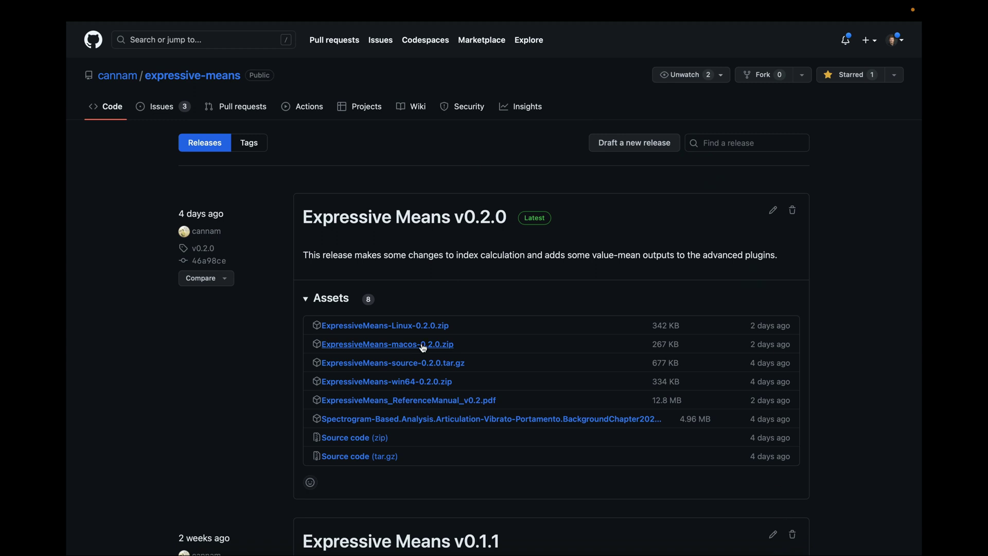
Open ExpressiveMeans_ReferenceManual_v0.2.pdf from the release assets and skim the quick start and output description pages
left_click(452, 405)
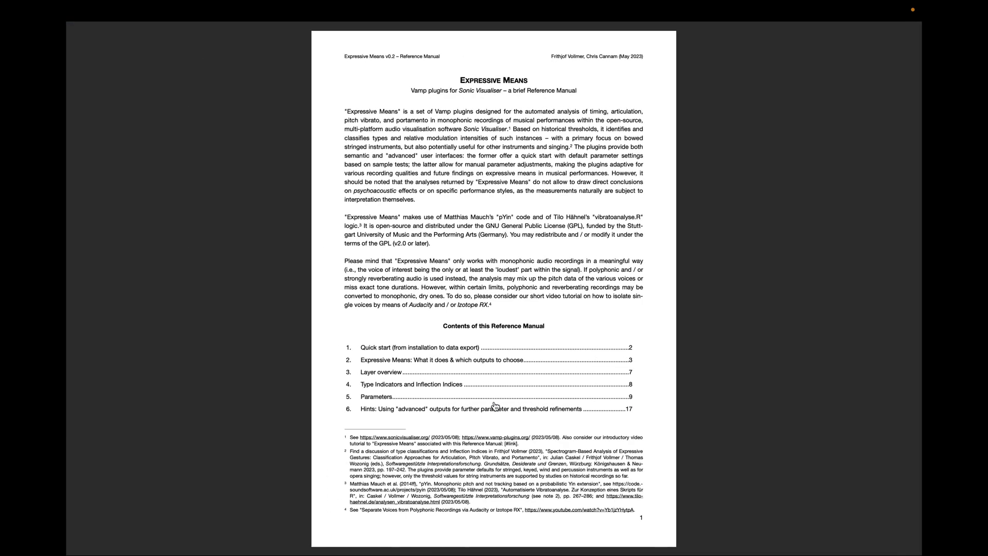
scroll(641, 344, "down", 5)
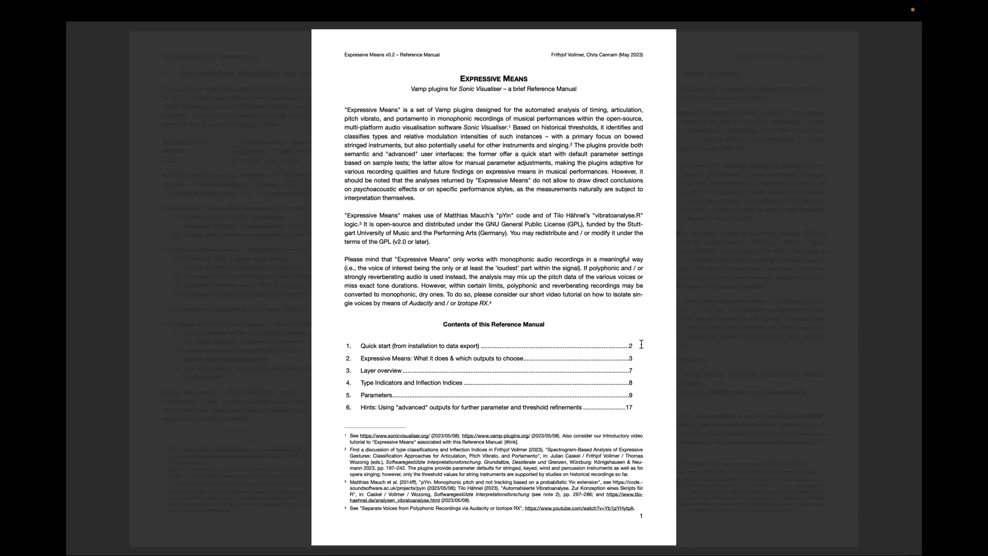
scroll(641, 344, "down", 5)
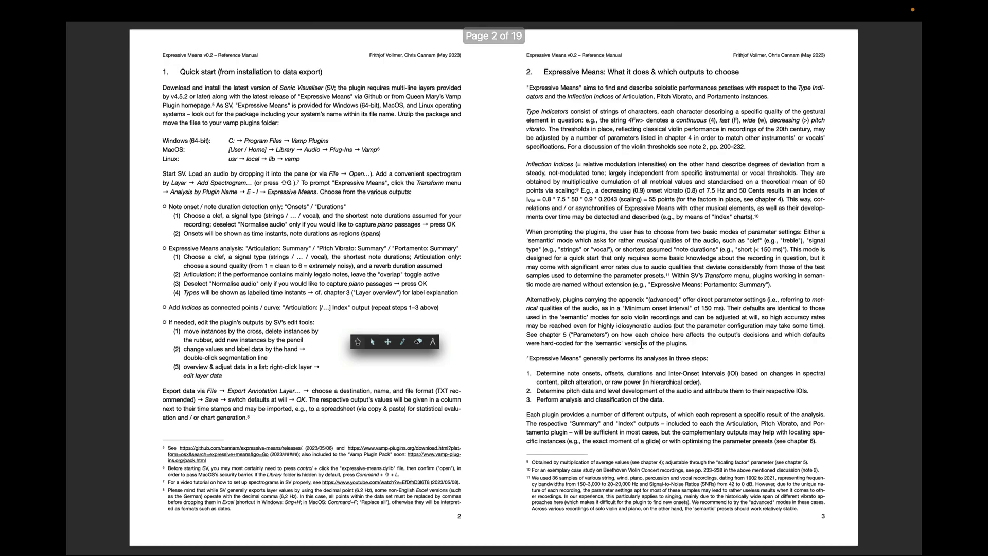
scroll(641, 344, "down", 5)
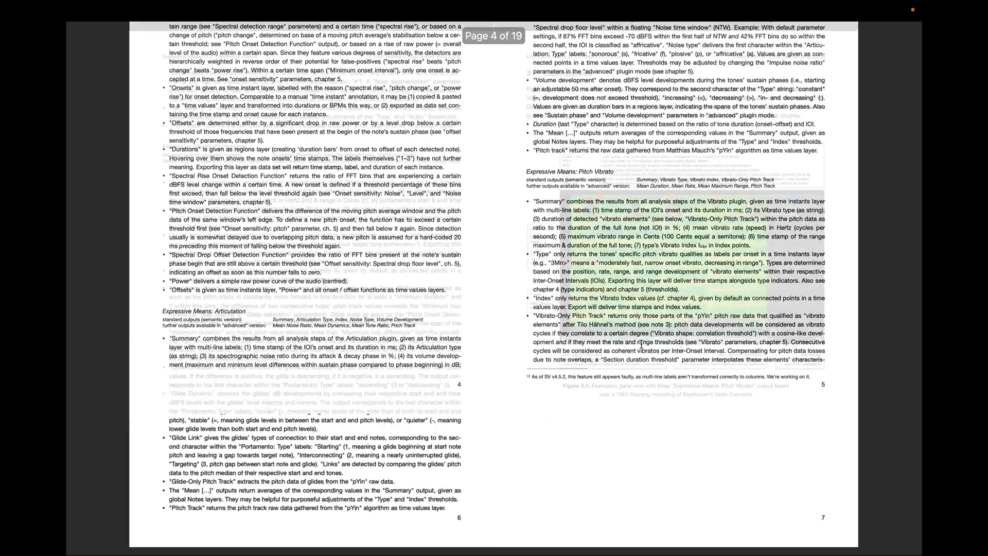
scroll(641, 344, "down", 5)
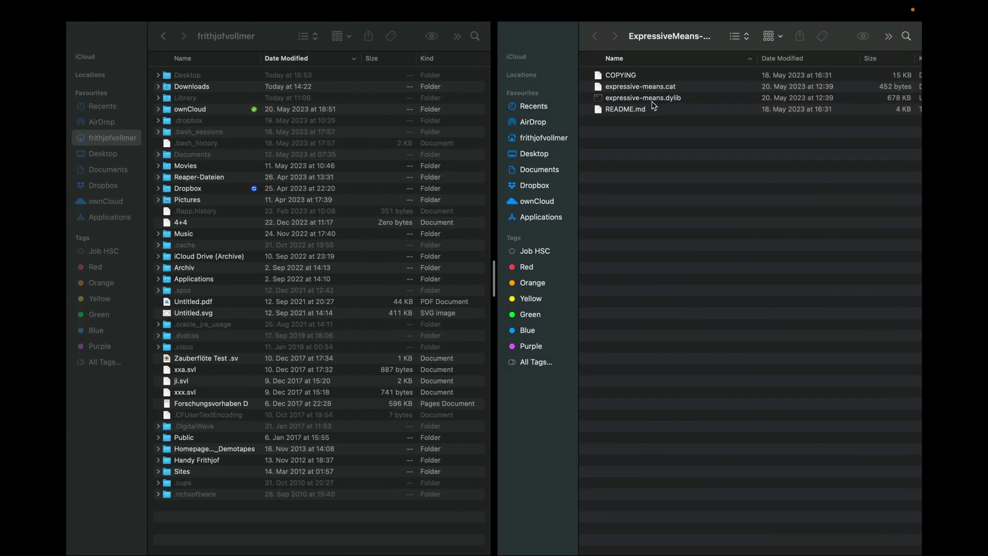
Open the downloaded expressive-means.dylib file in Finder and allow it past the macOS security check
left_click(643, 99, "ctrl")
left_click(658, 104)
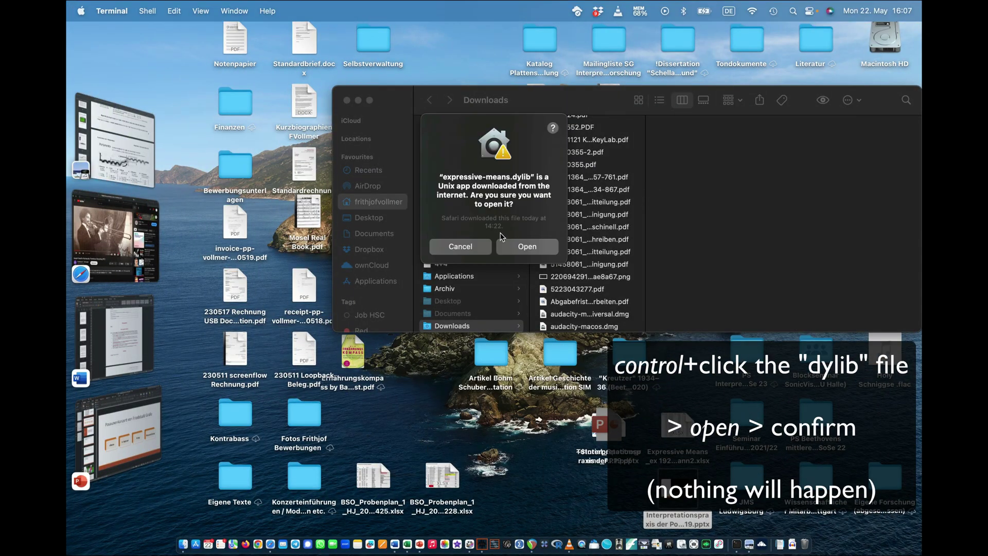
left_click(515, 249)
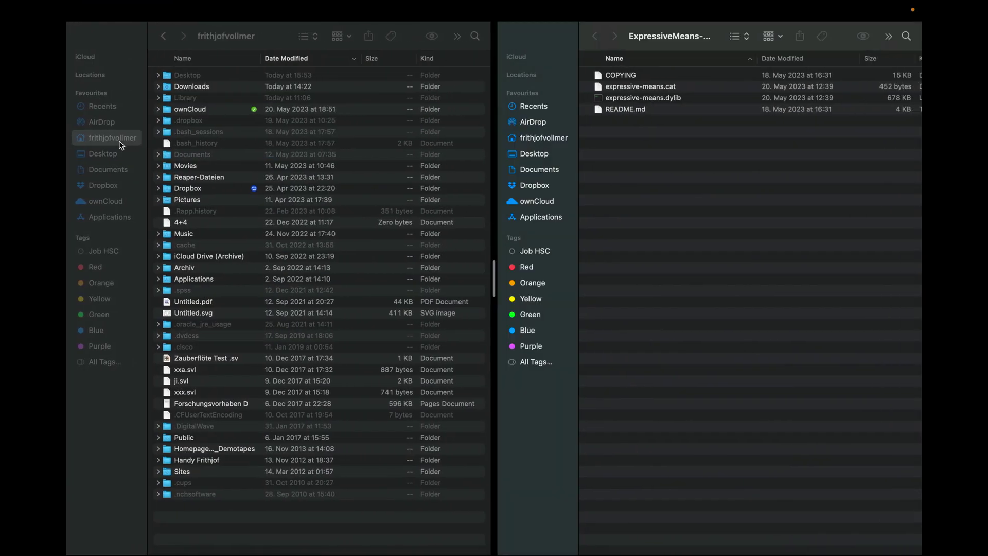
In the home folder, go to Library/Audio/Plug-Ins and expand the Vamp folder
left_click(119, 140)
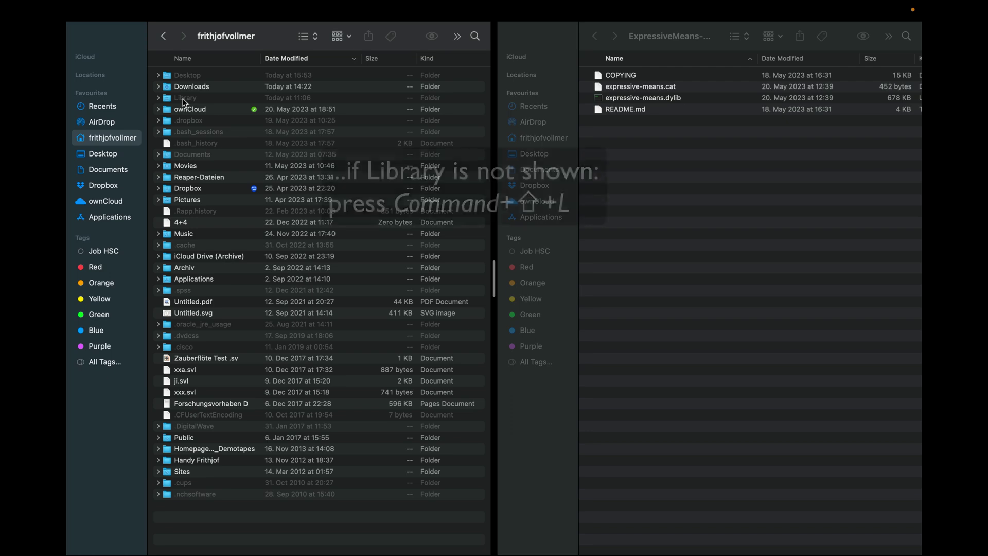
left_click(183, 98)
double_click(184, 99)
double_click(183, 177)
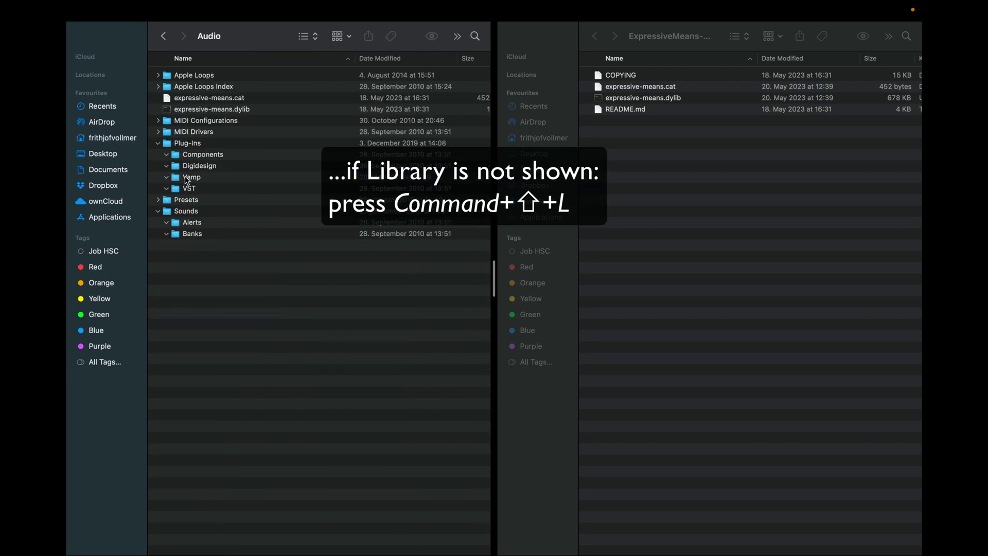
left_click(180, 178)
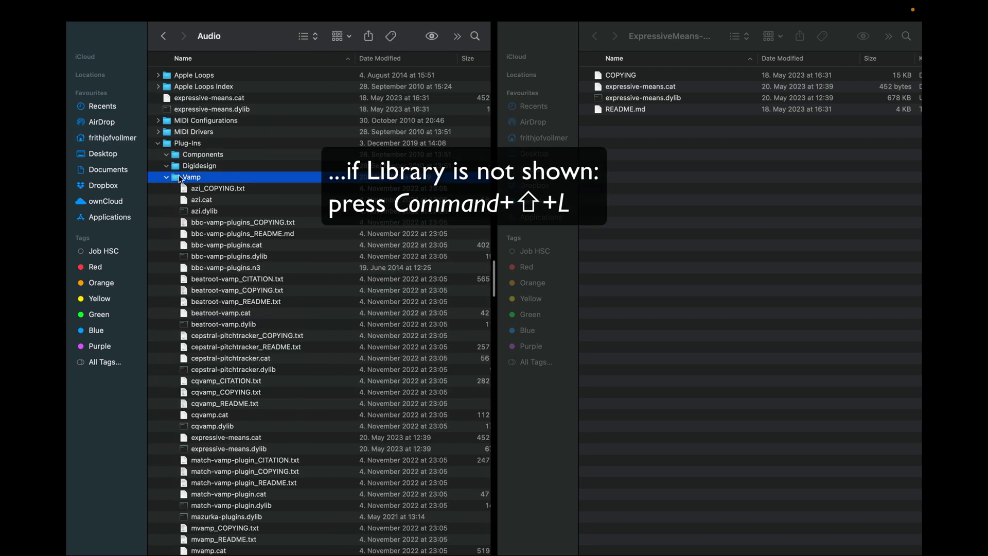
Try to move expressive-means.cat and expressive-means.dylib from the download folder into the Vamp plugin folder
left_click(631, 87)
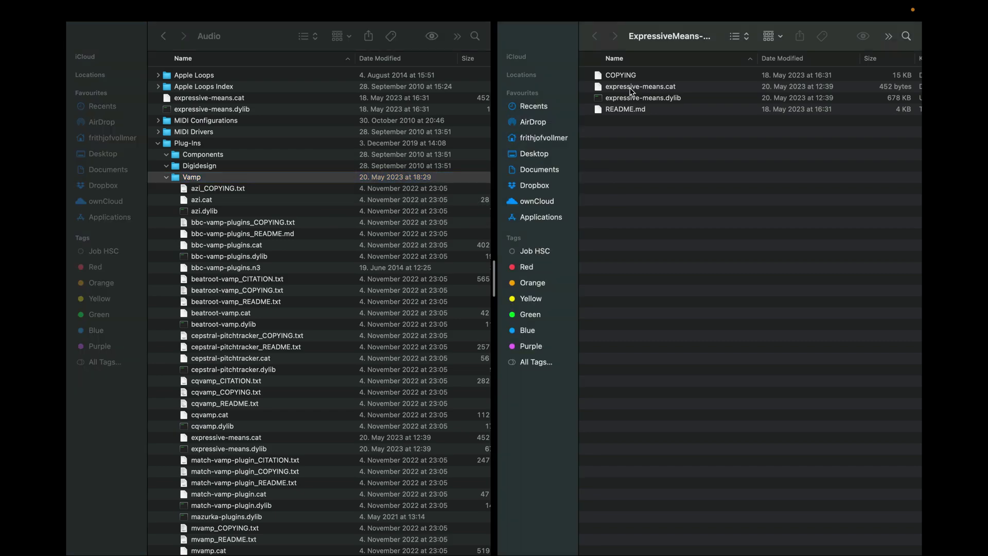
left_click(632, 88)
left_click(627, 98, "shift")
left_click_drag(627, 98, 256, 276)
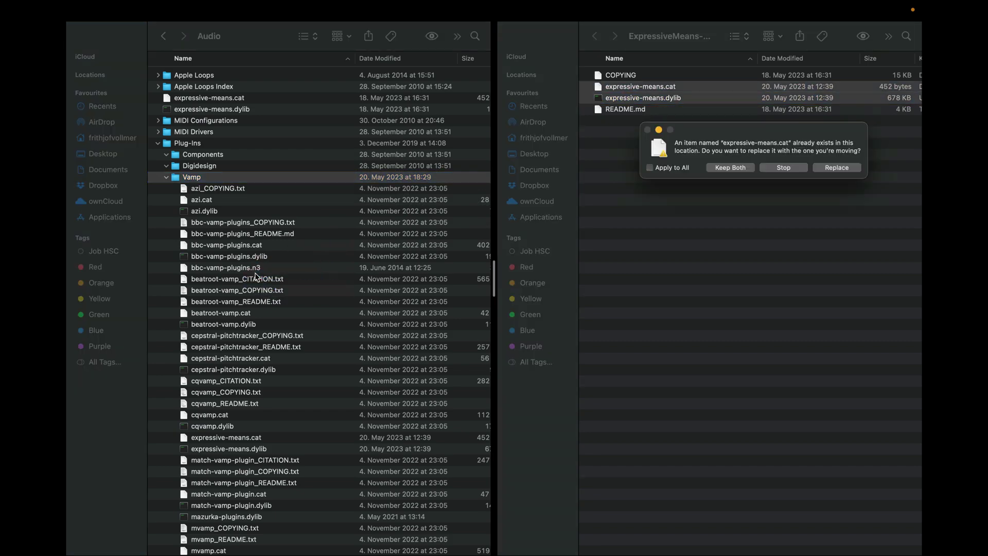
key("Escape")
Switch to Safari and check the Vamp plugins download page's address and its installation locations per operating system
key("ctrl+Left")
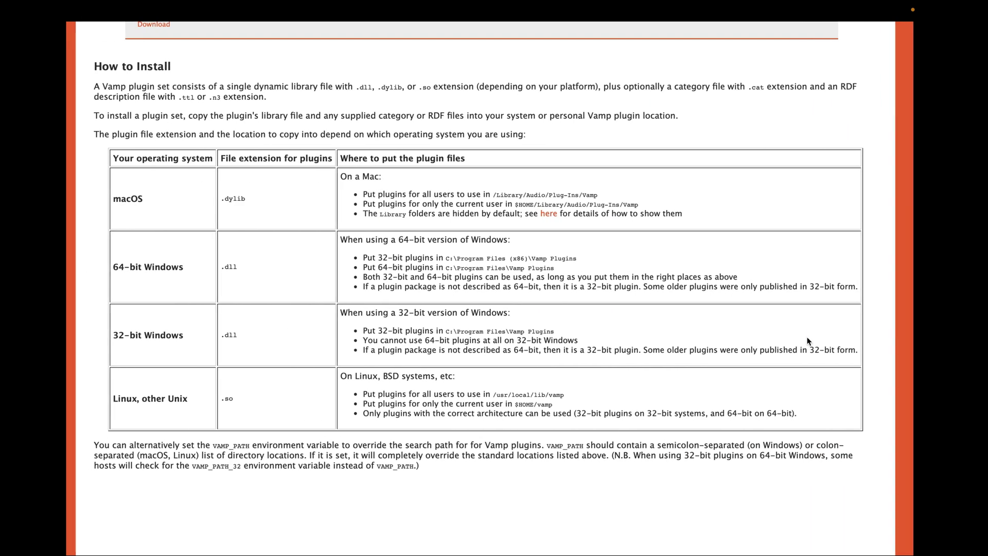
left_click(480, 33)
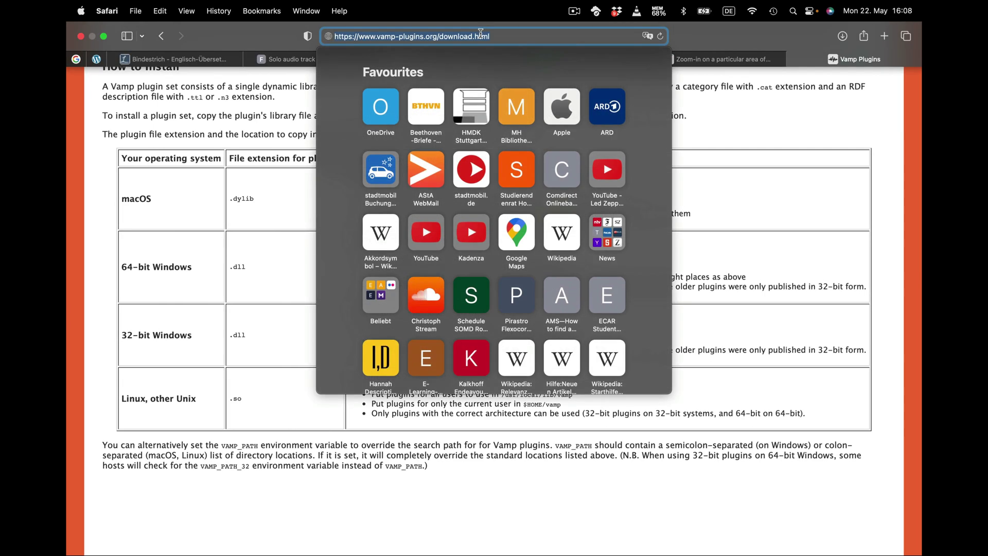
left_click(721, 120)
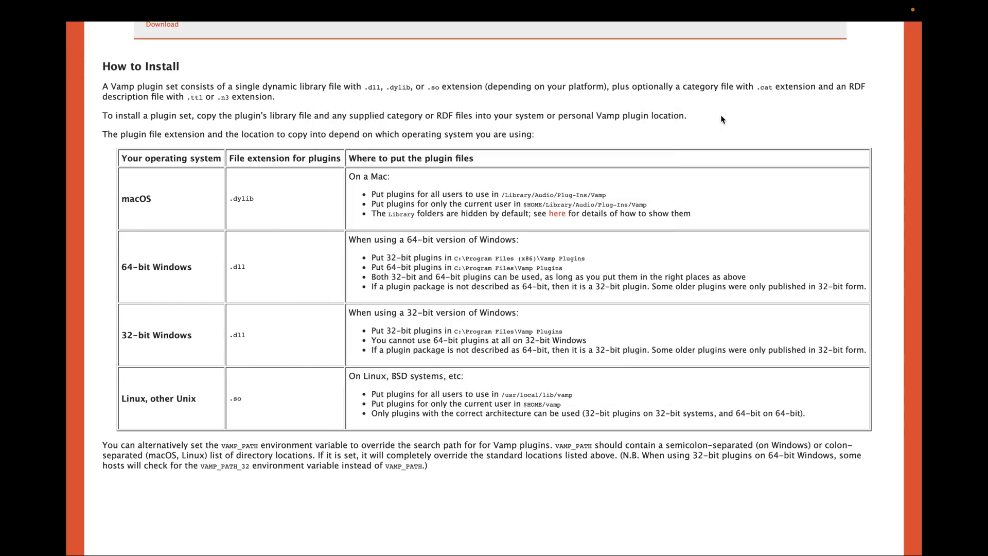
Switch to Sonic Visualiser and open the recent audio file of the 1936 Kreisler Beethoven op. 61, 2. Satz excerpt
key("ctrl+Right")
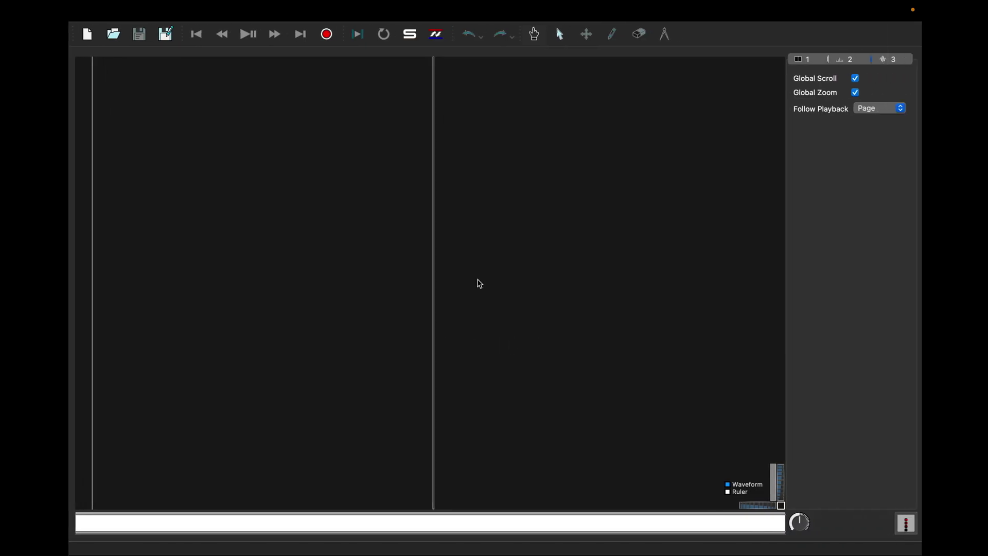
left_click(172, 6)
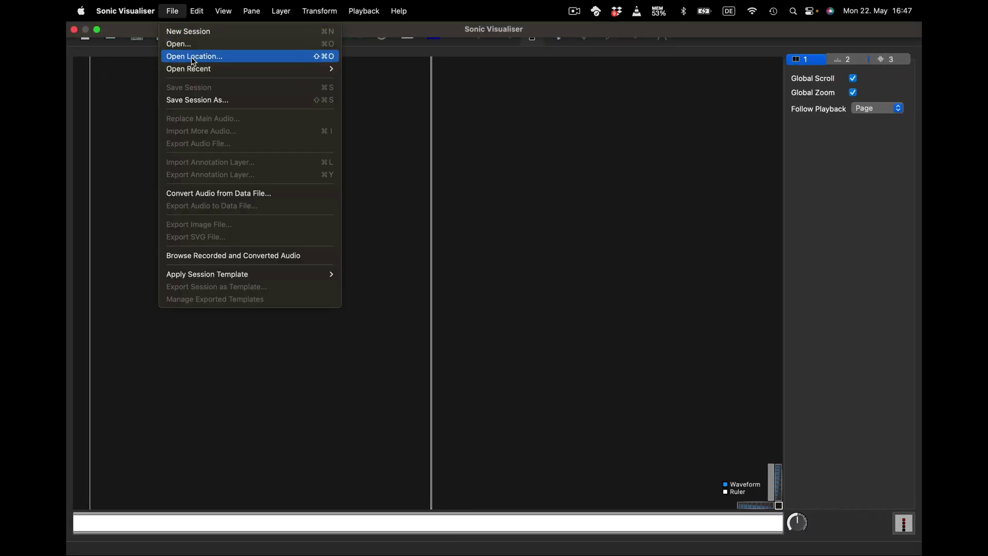
mouse_move(202, 76)
left_click(355, 68)
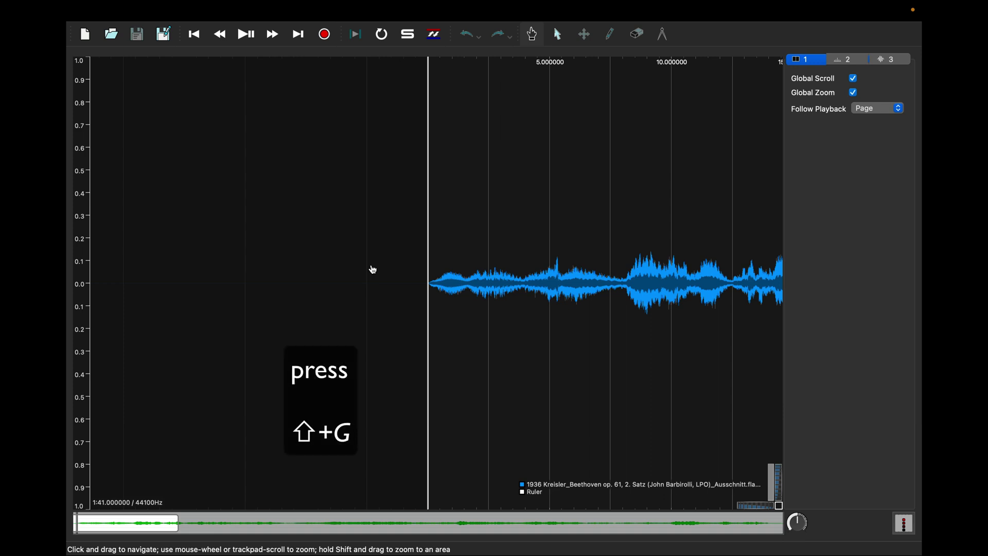
Add a spectrogram layer and set its window size to 2048 with an overlap of 93.75 %
key("shift+g")
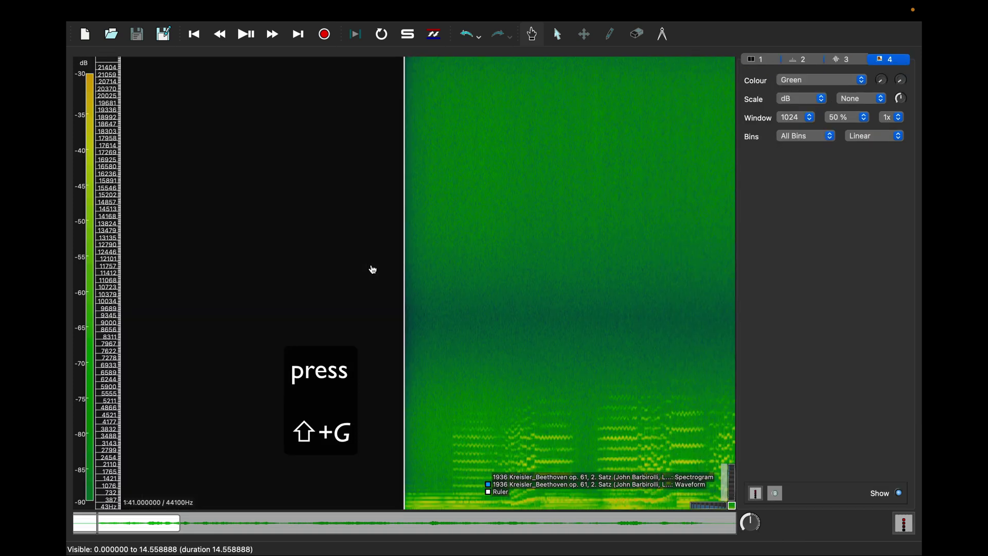
left_click(801, 118)
left_click(789, 126)
left_click(847, 117)
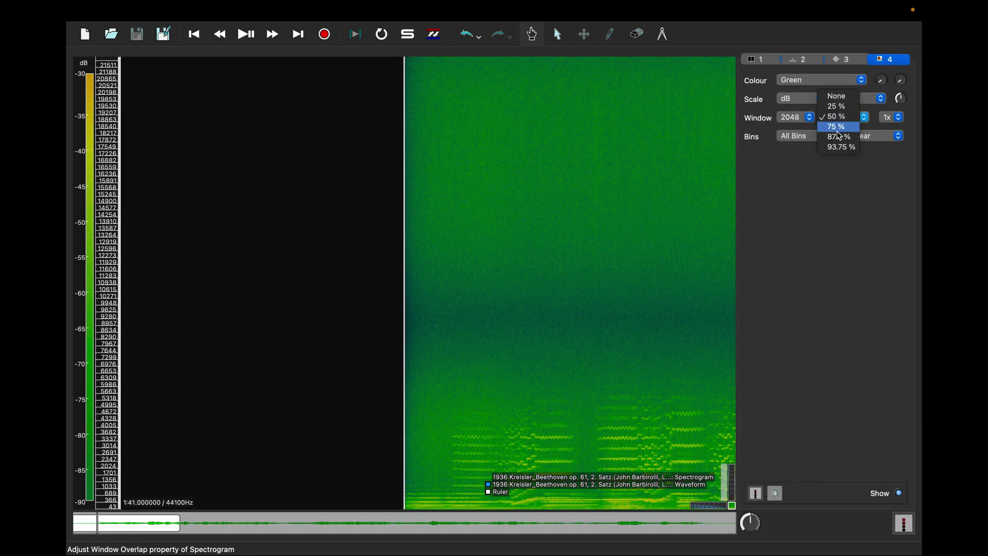
left_click(836, 148)
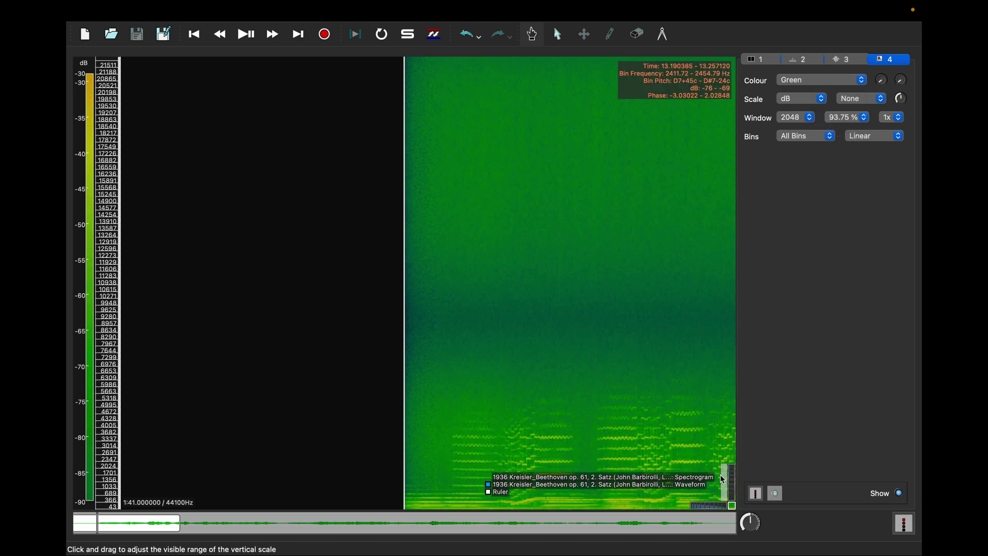
Set the upper limit of the spectrogram's vertical display range to 5000 Hz
double_click(724, 485)
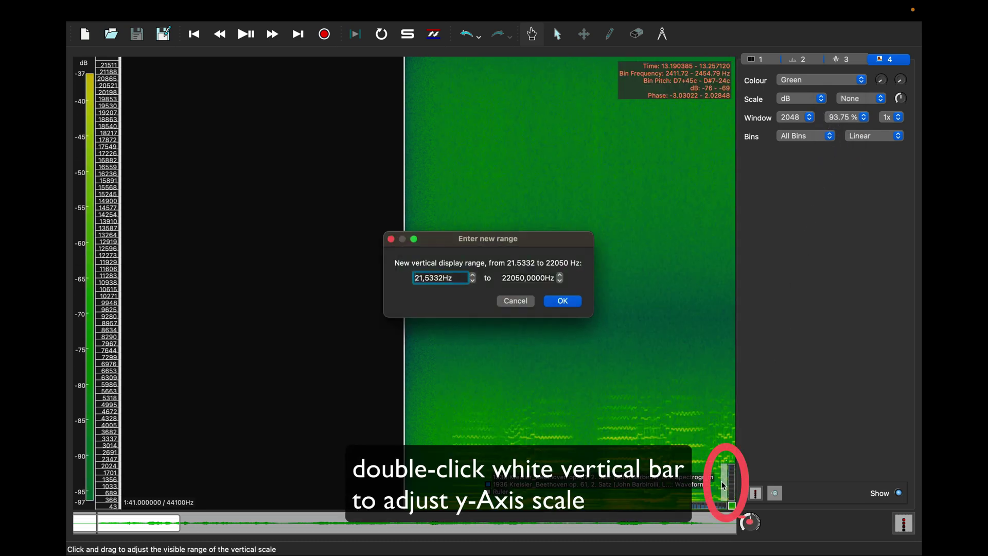
left_click(514, 278)
type("5000")
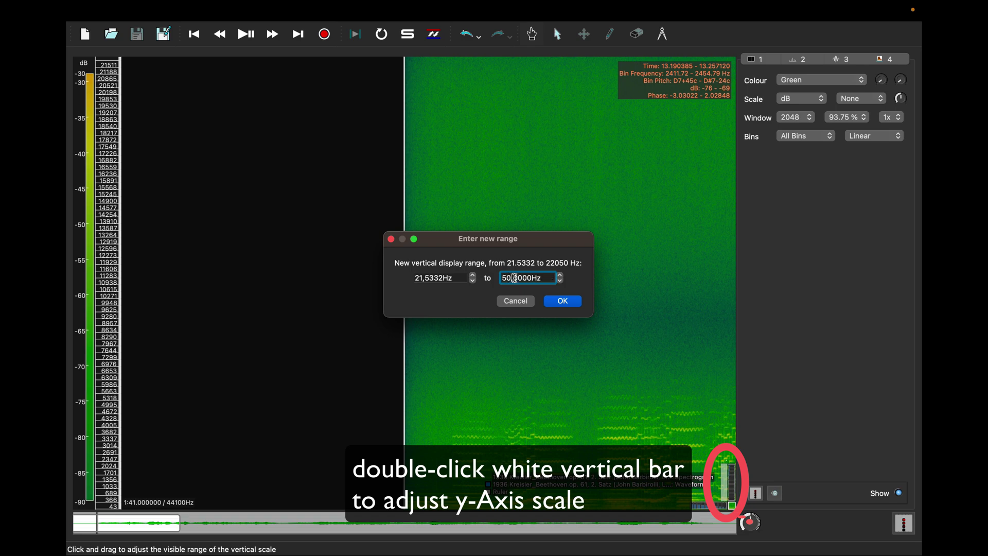
key("Return")
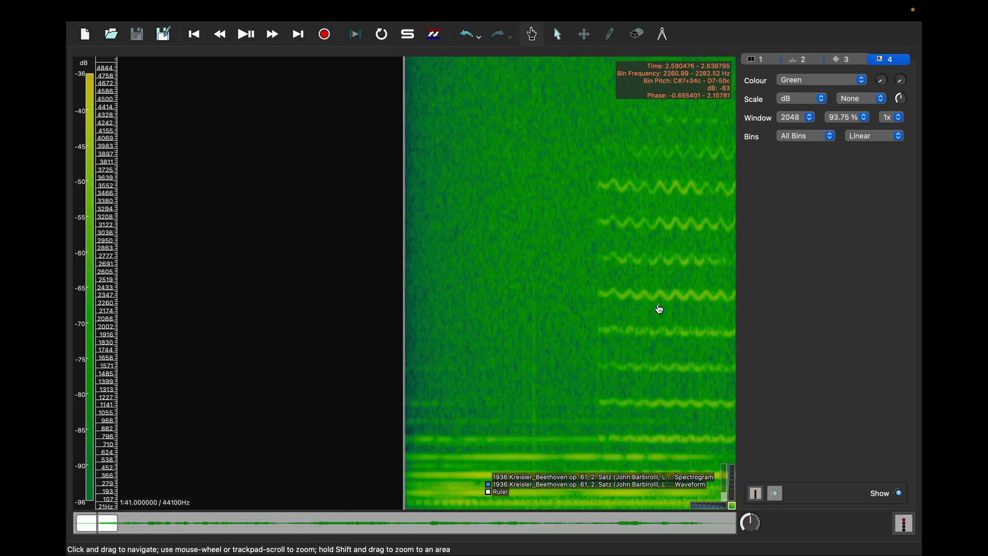
Play the Kreisler recording and examine its spectrogram along the timeline
key("space")
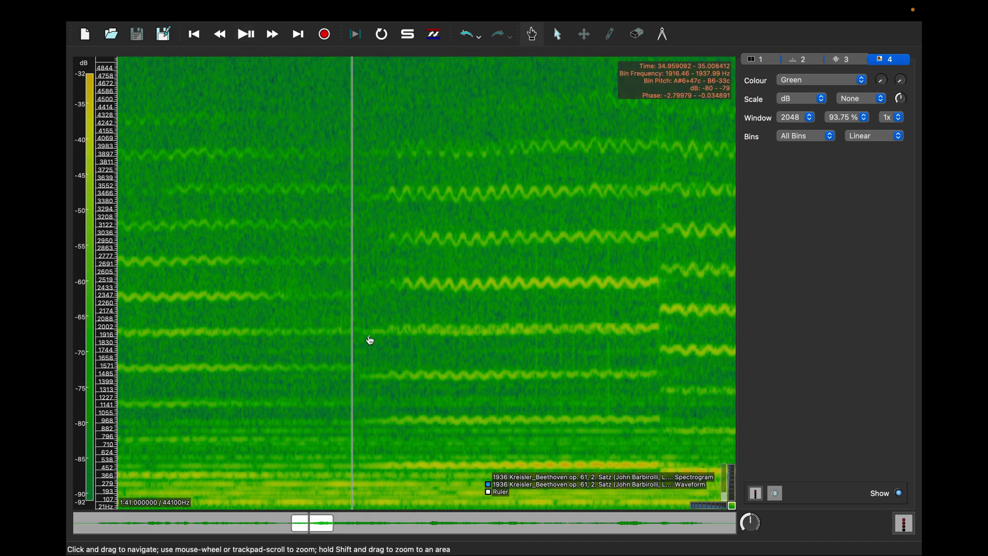
scroll(370, 340, "left", 20)
scroll(369, 340, "right", 1)
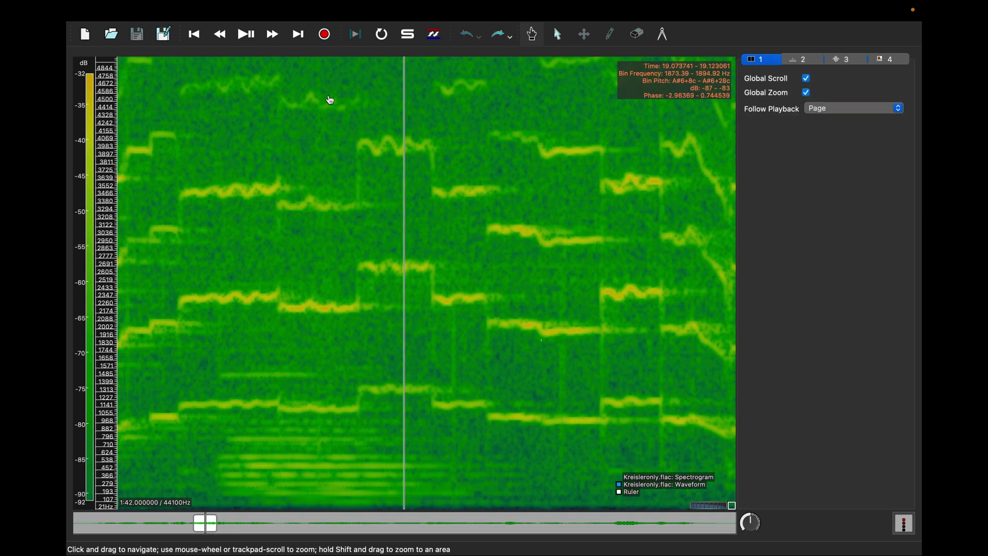
Start the Expressive Means Articulation: Summary analysis on the Kreisler recording
left_click(314, 10)
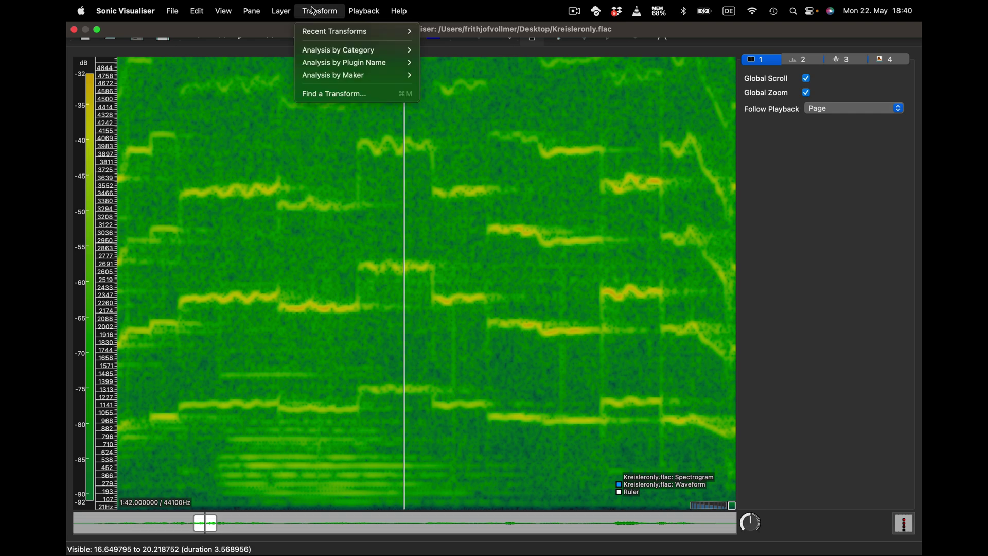
mouse_move(384, 64)
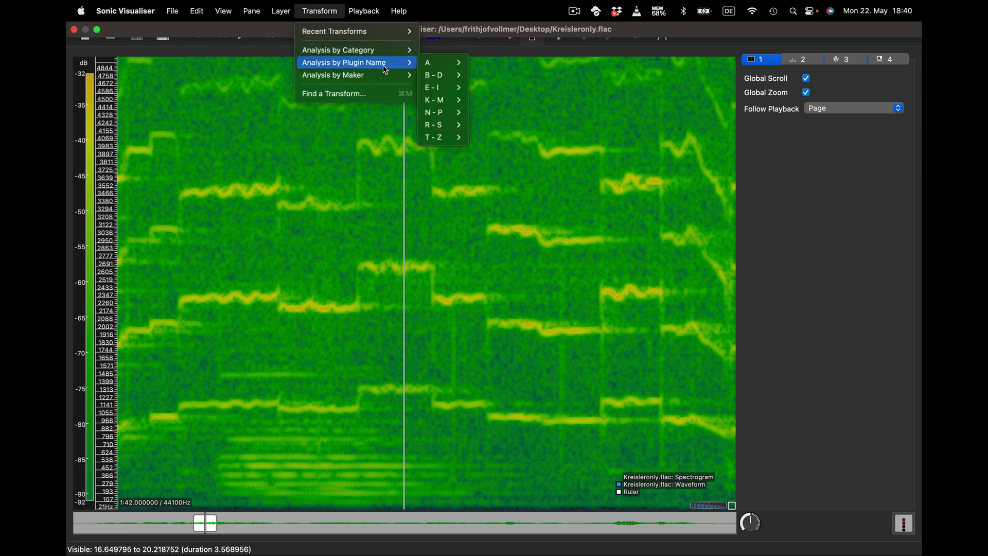
mouse_move(446, 92)
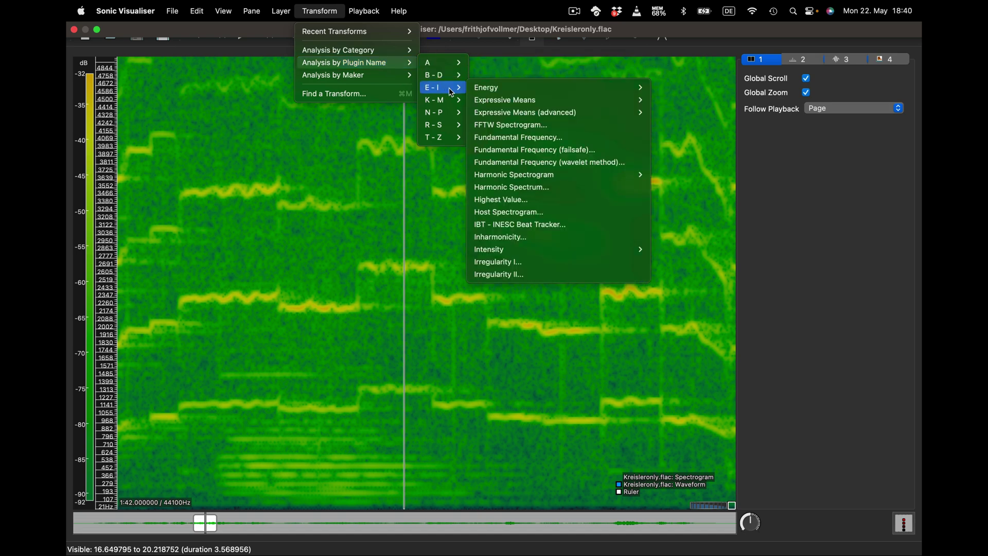
mouse_move(498, 99)
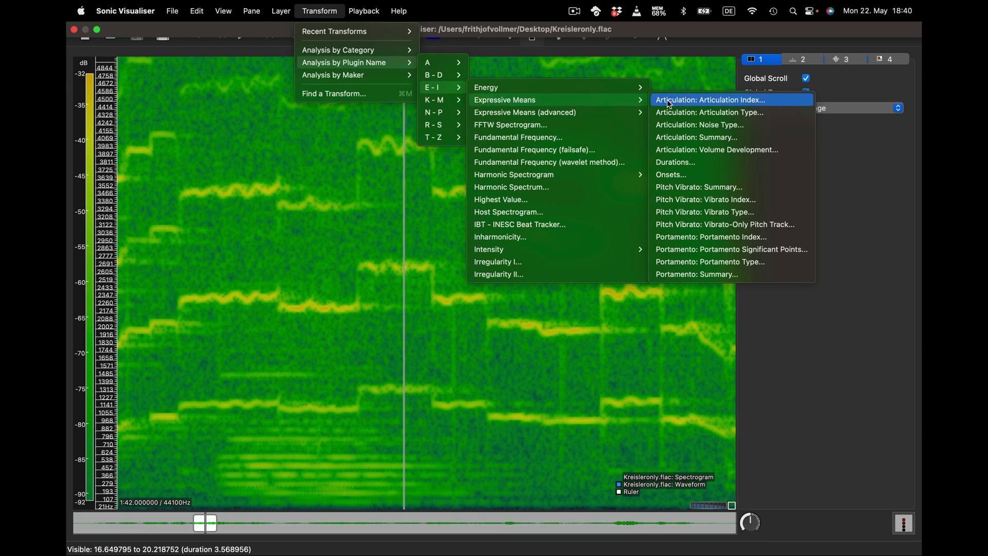
left_click(682, 138)
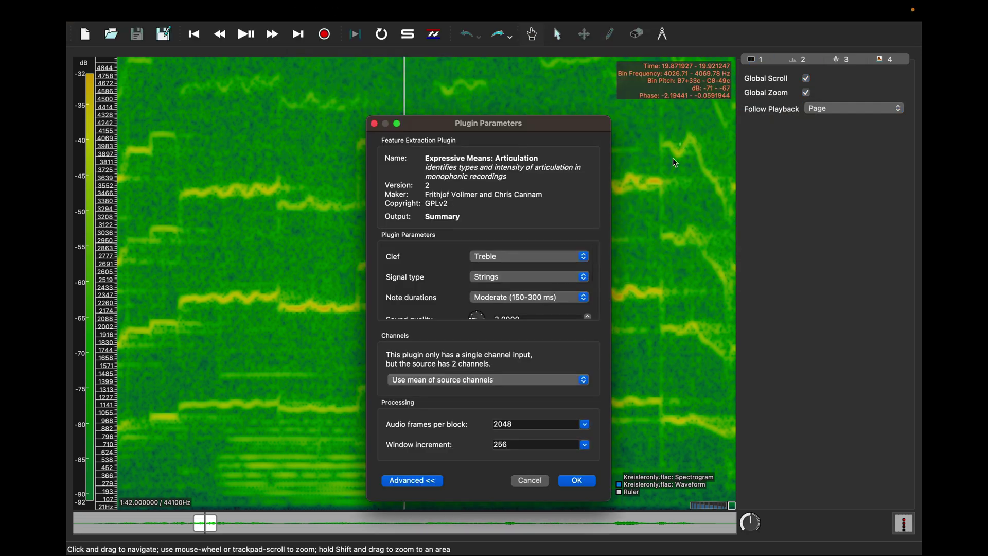
Review the clef and signal type choices, keeping Treble and Strings for the articulation analysis
left_click(586, 260)
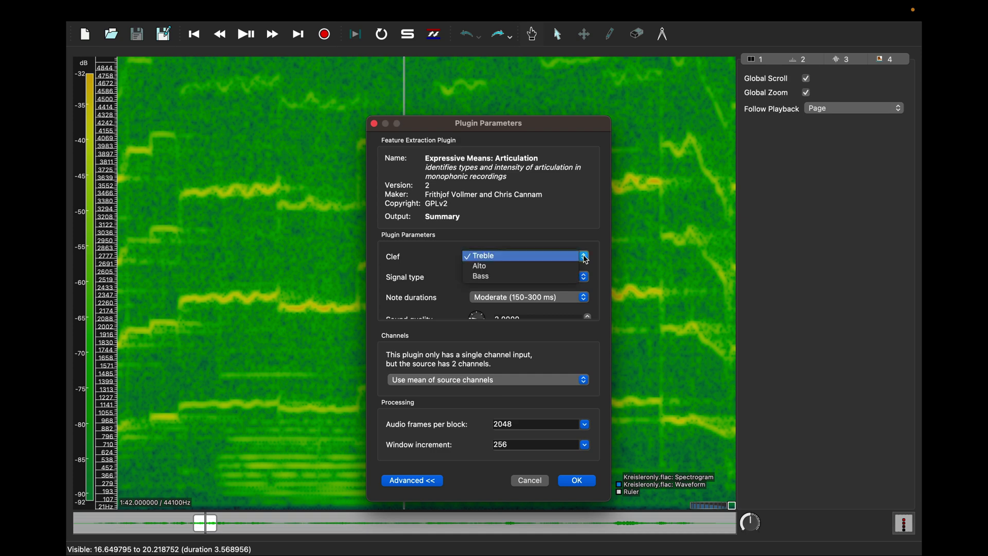
left_click(587, 260)
left_click(586, 280)
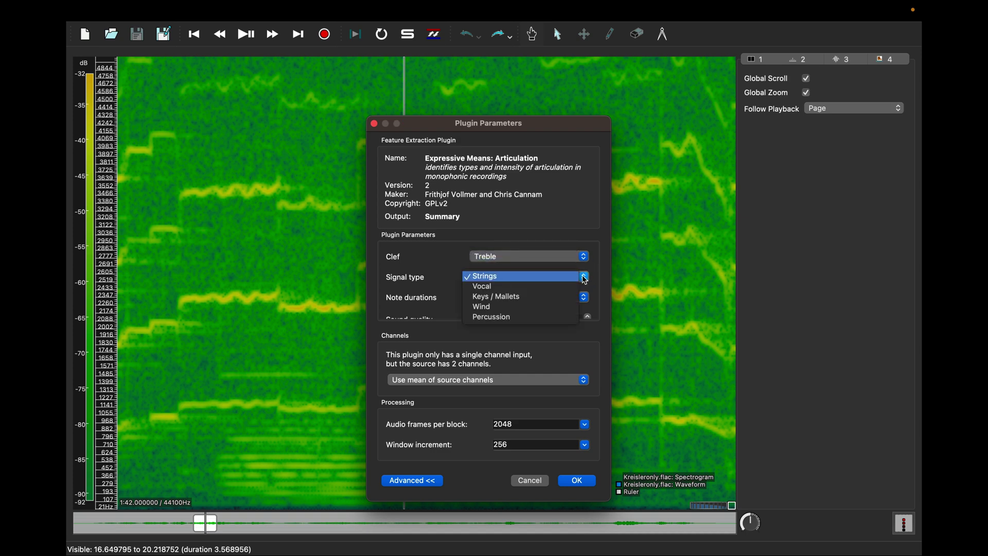
left_click(587, 281)
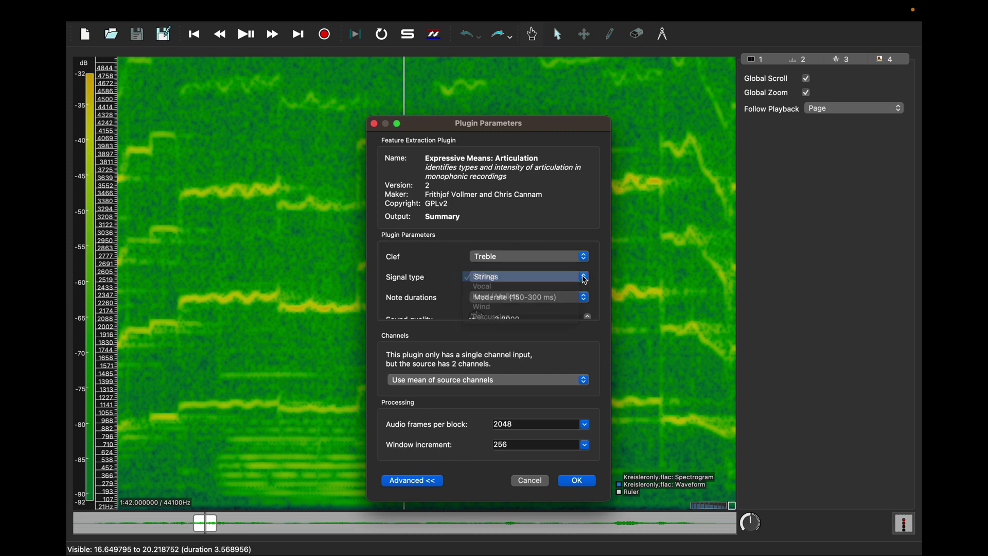
Measure a short note in the spectrogram and keep the note durations at Moderate (150-300 ms)
left_click(587, 299)
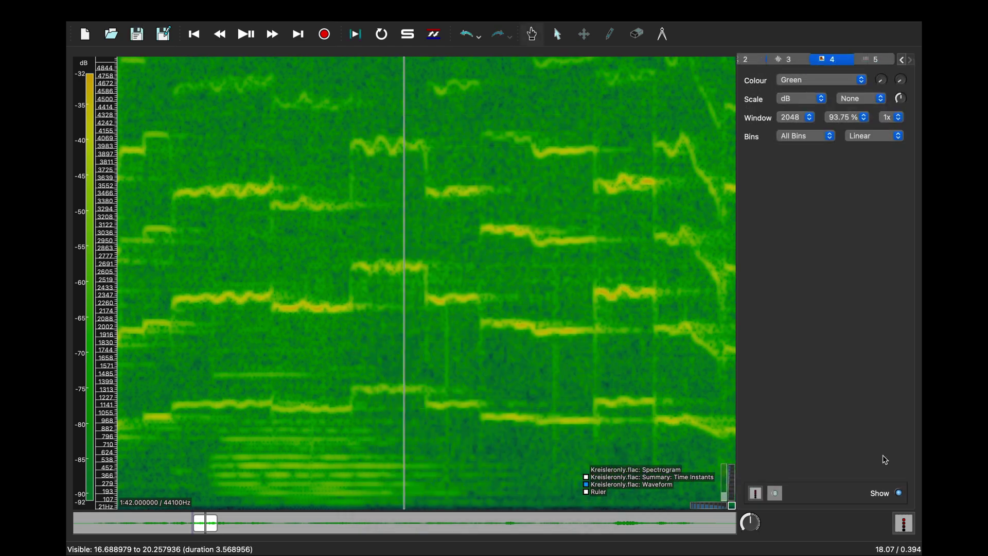
scroll(609, 384, "left", 3)
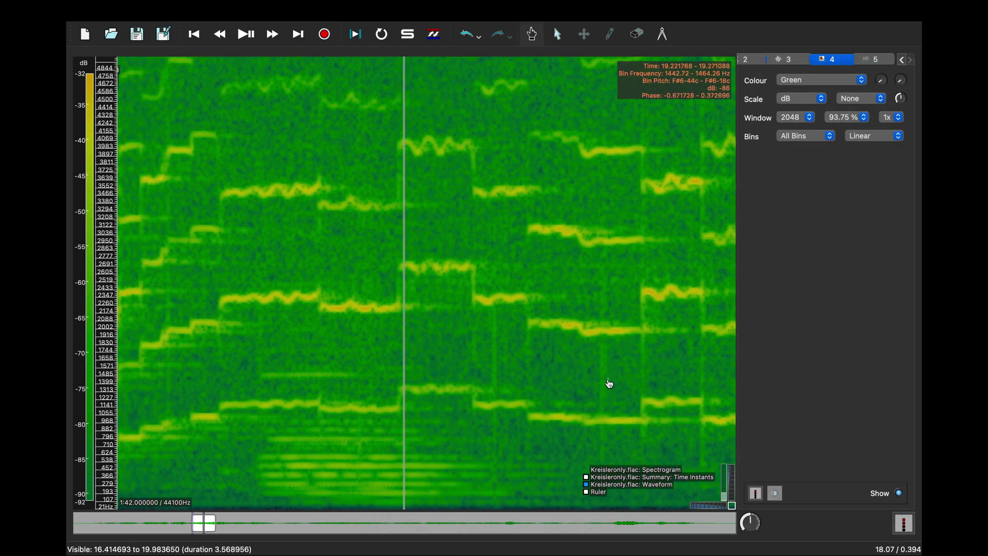
left_click(558, 34)
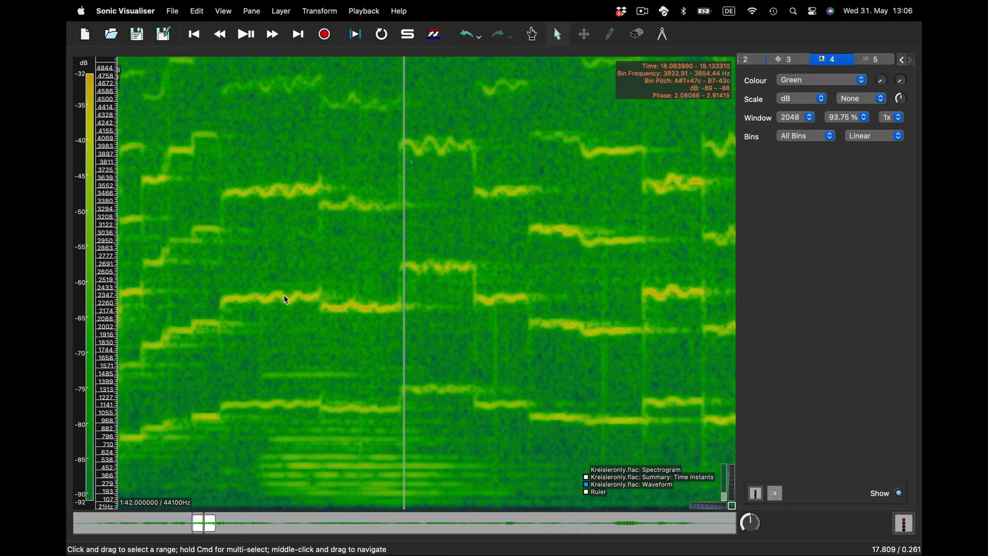
left_click_drag(191, 404, 220, 403)
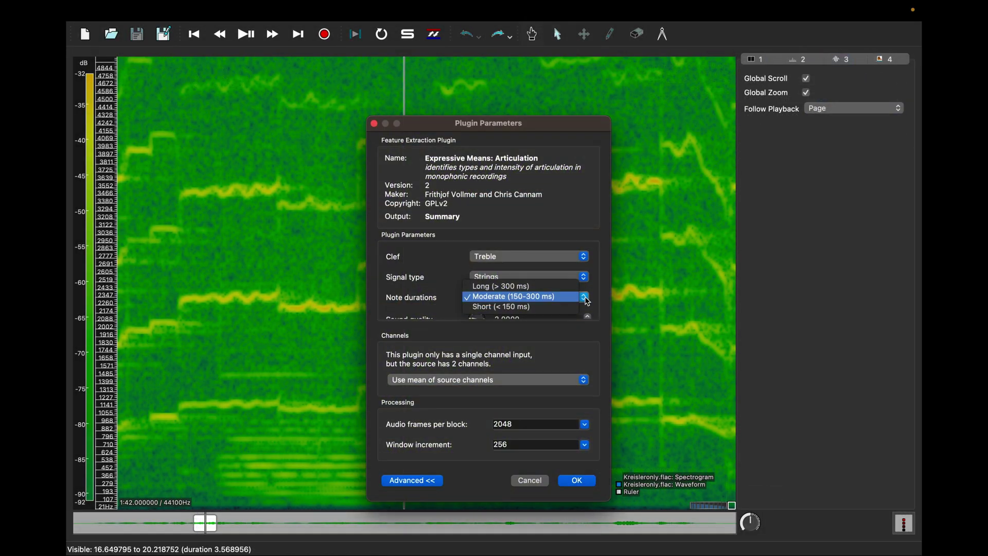
left_click(587, 298)
Set the sound quality of the articulation analysis to 3
scroll(592, 300, "down", 5)
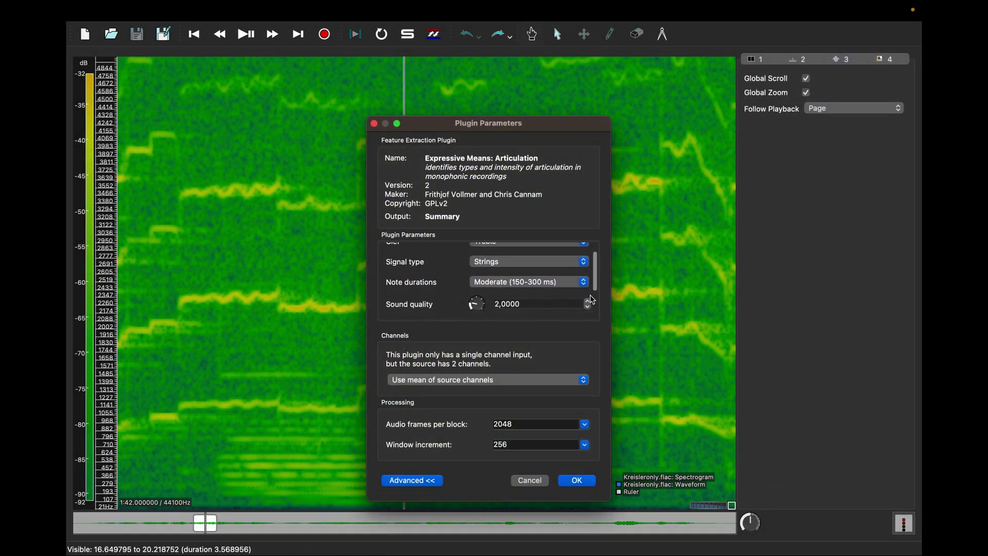
scroll(594, 300, "down", 1)
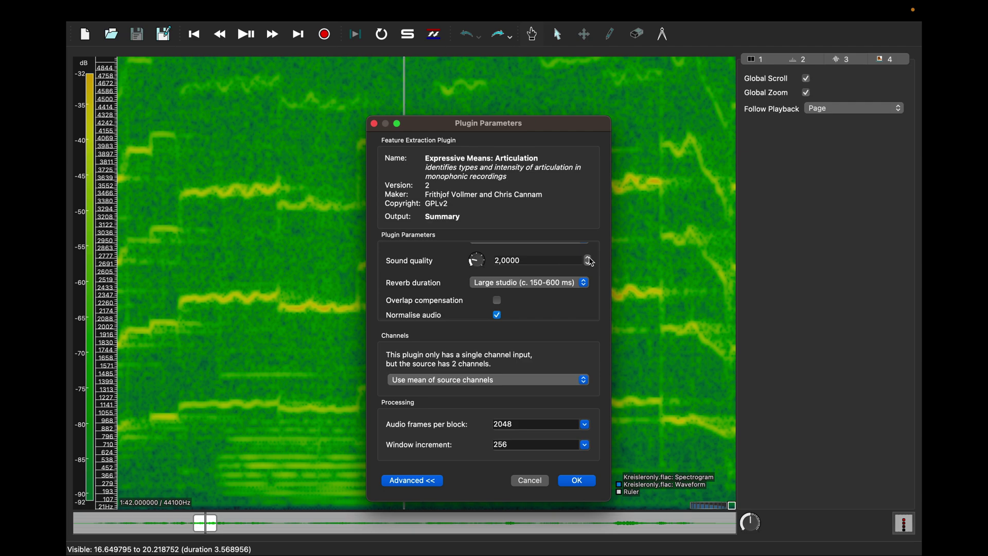
left_click(592, 262)
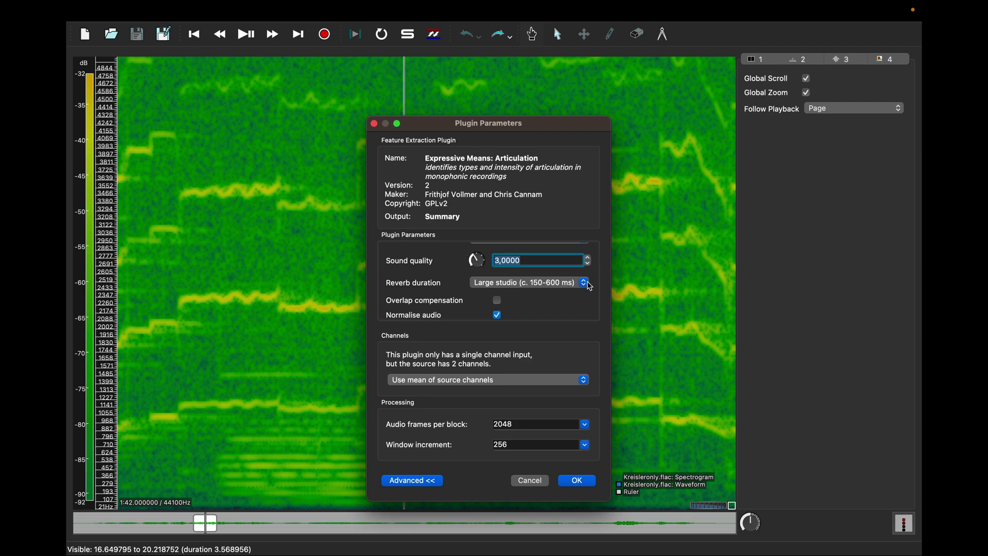
Measure the reverb tail after a note and keep the reverb duration at Large studio (c. 150-600 ms)
left_click(584, 283)
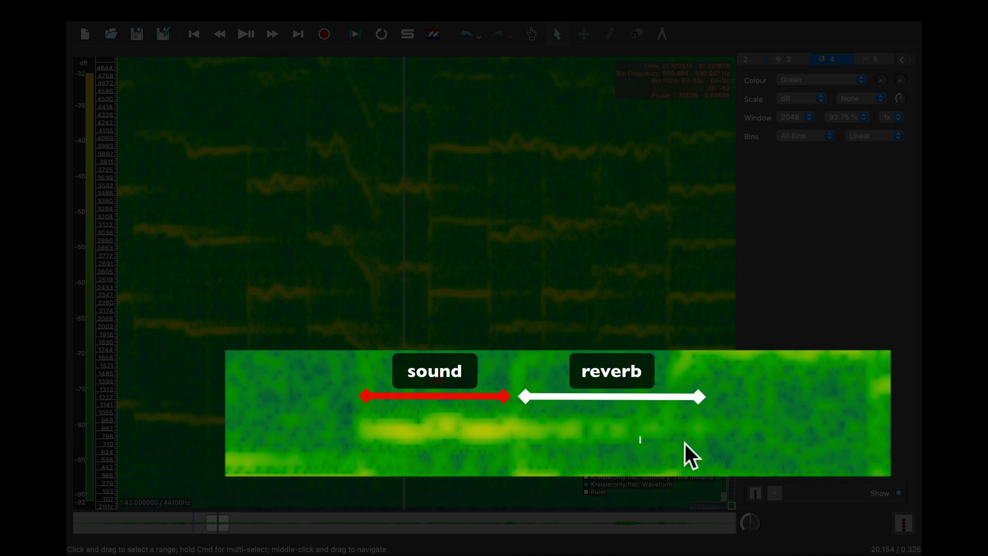
left_click(544, 426)
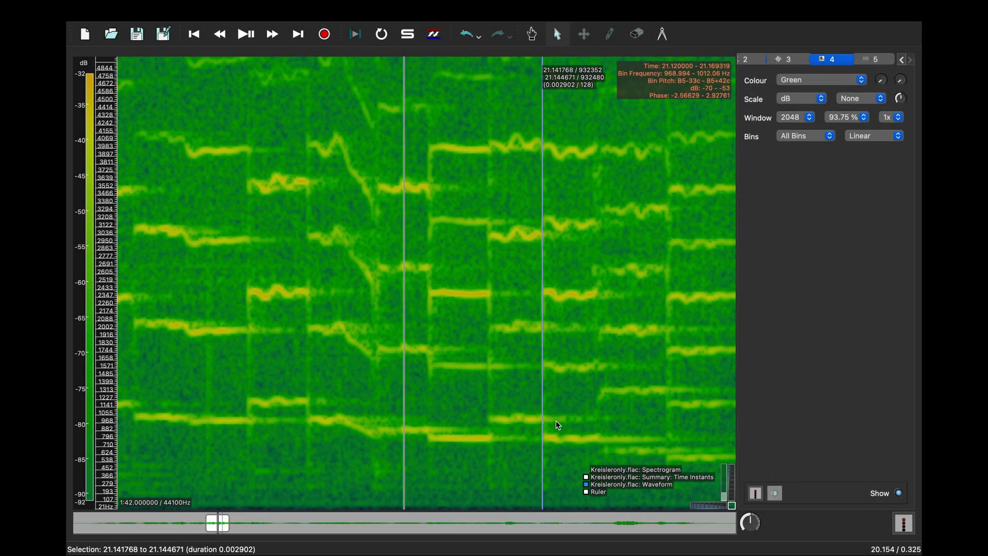
left_click_drag(556, 421, 610, 423)
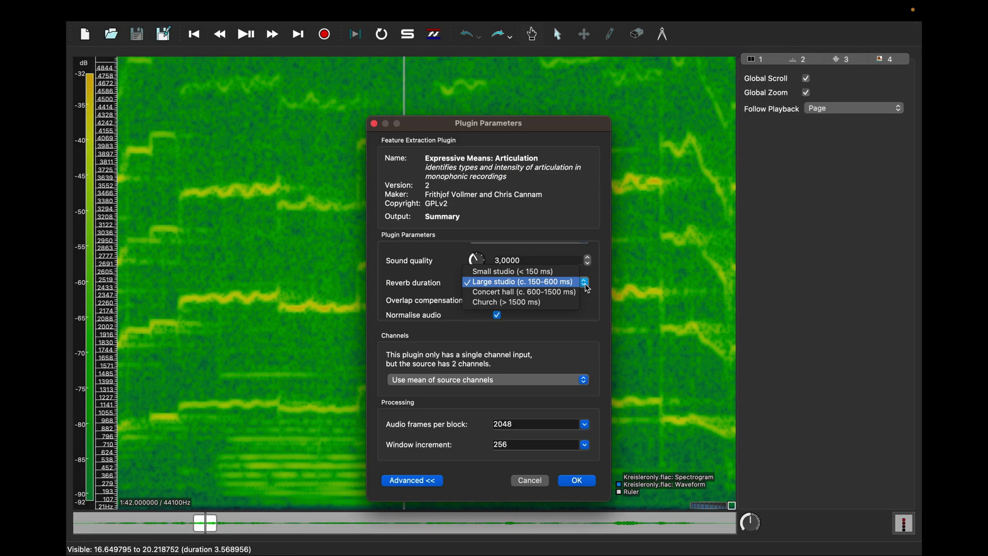
left_click(588, 289)
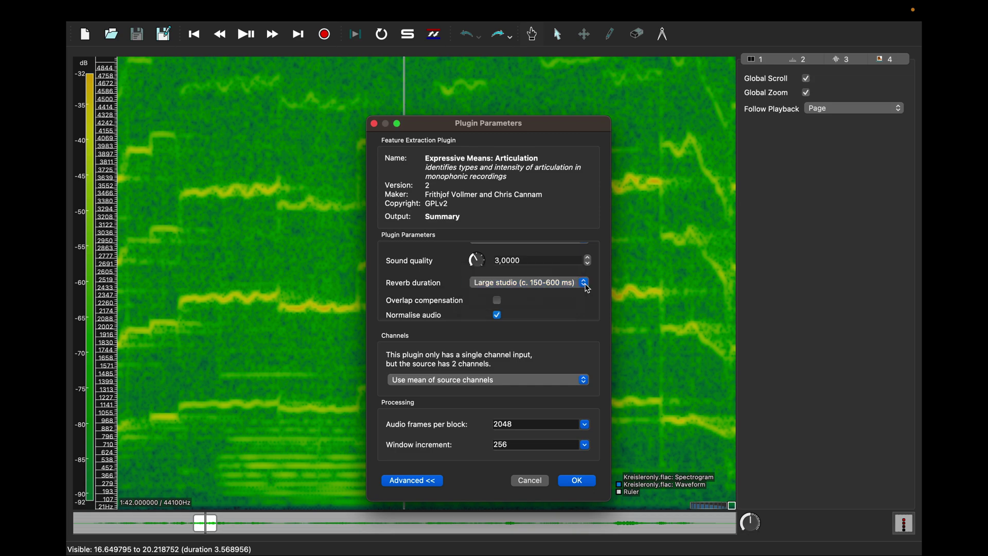
Enable overlap compensation and run the articulation analysis with 2048 audio frames per block and a window increment of 256
scroll(586, 289, "down", 1)
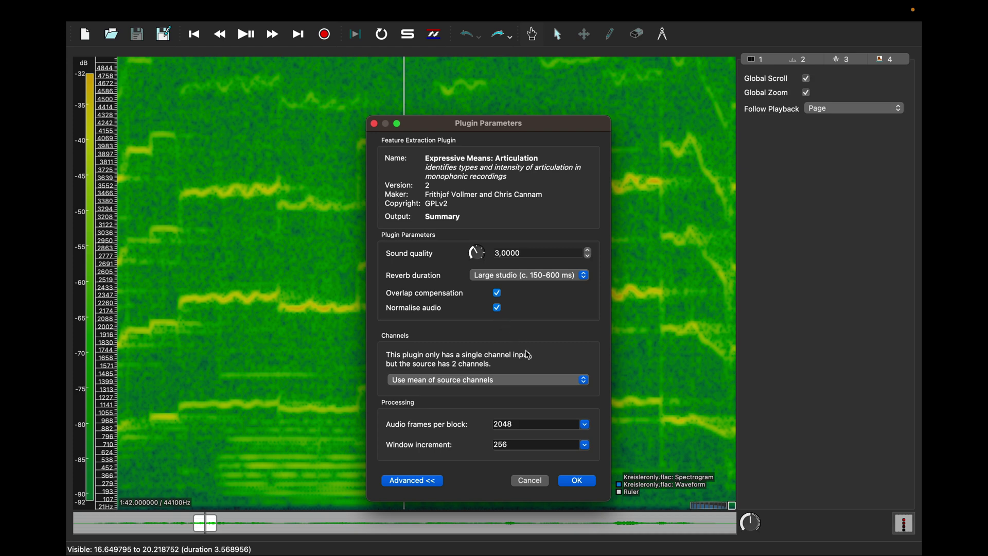
left_click(572, 482)
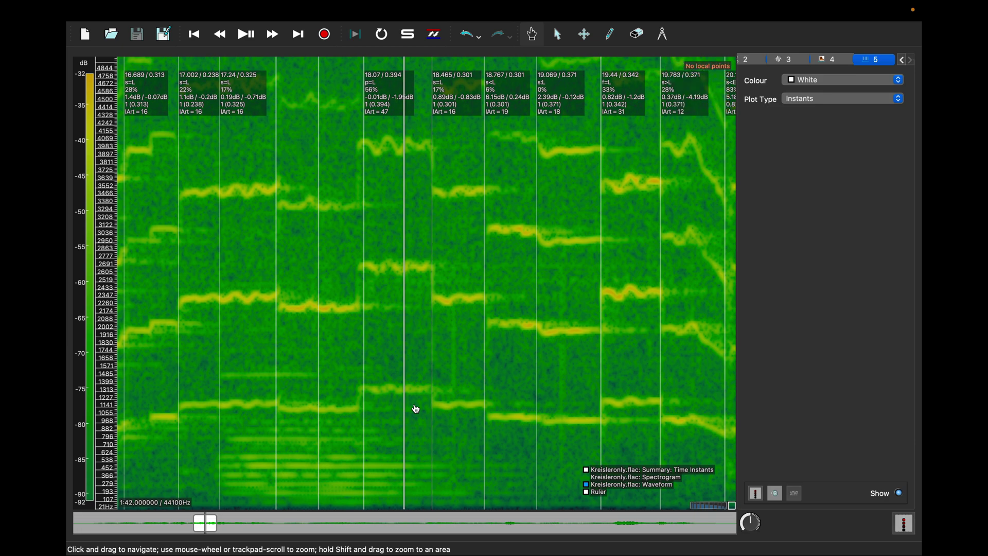
Set the playback speed to 50 %
scroll(416, 409, "up", 3)
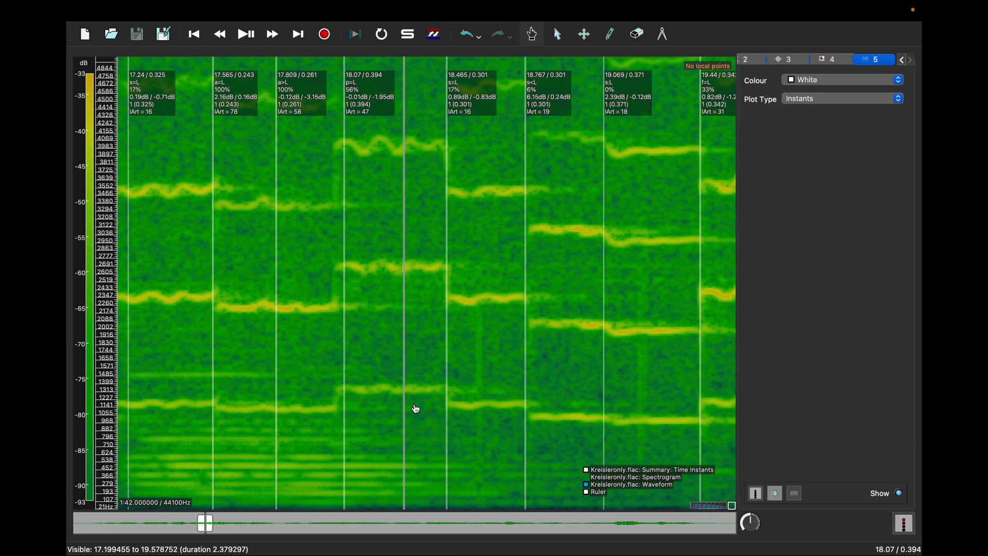
scroll(416, 409, "left", 8)
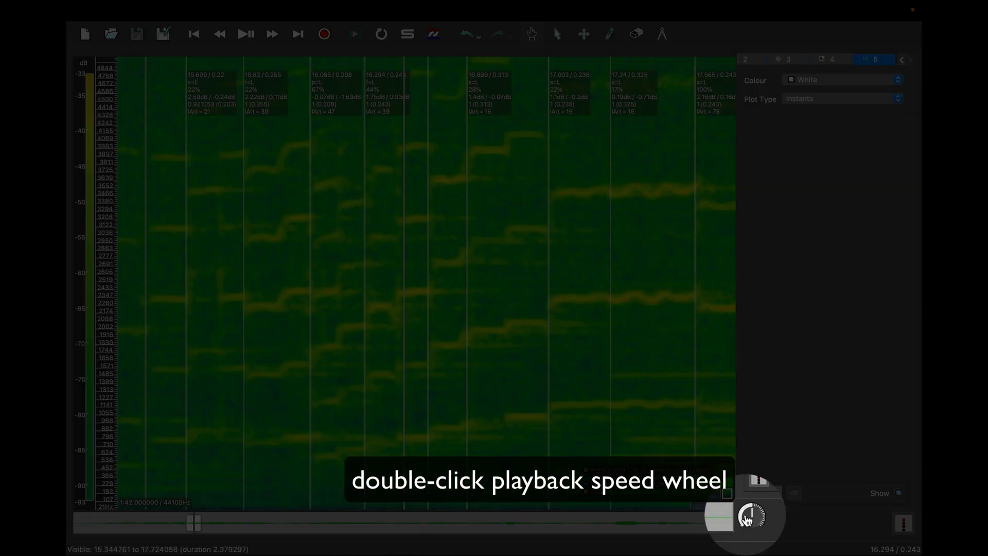
double_click(745, 513)
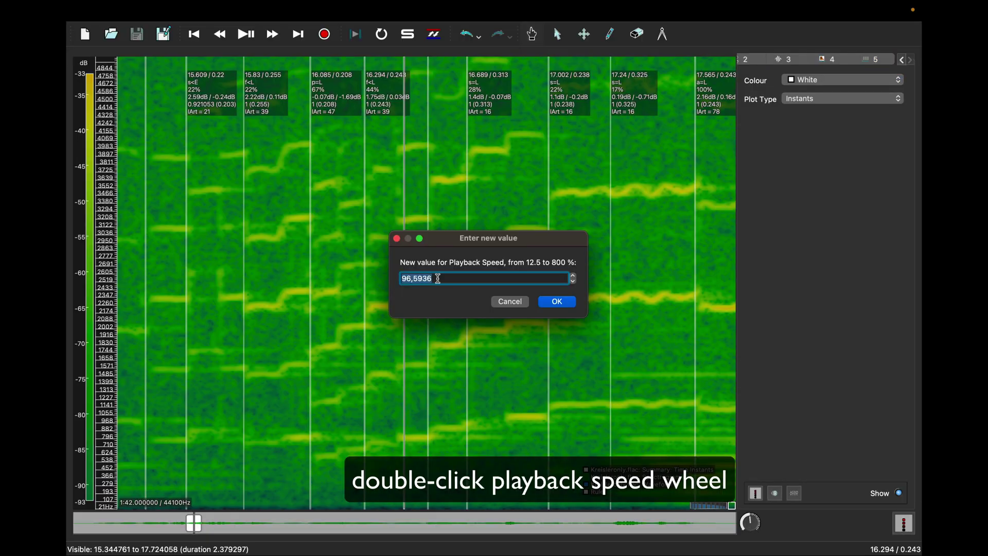
type("50")
left_click(557, 302)
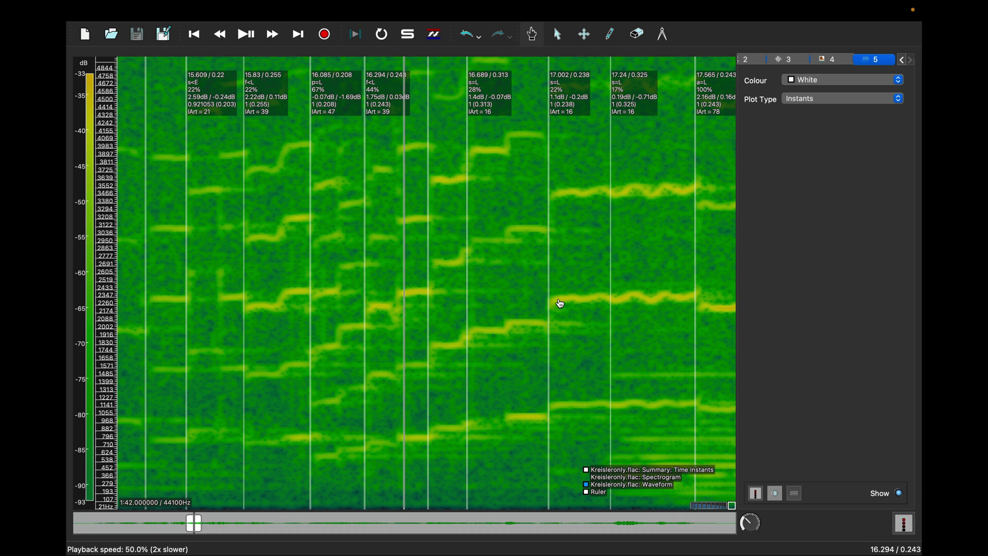
Play the recording at reduced speed and examine the articulation labels around the long notes near 28 to 31 seconds
key("space")
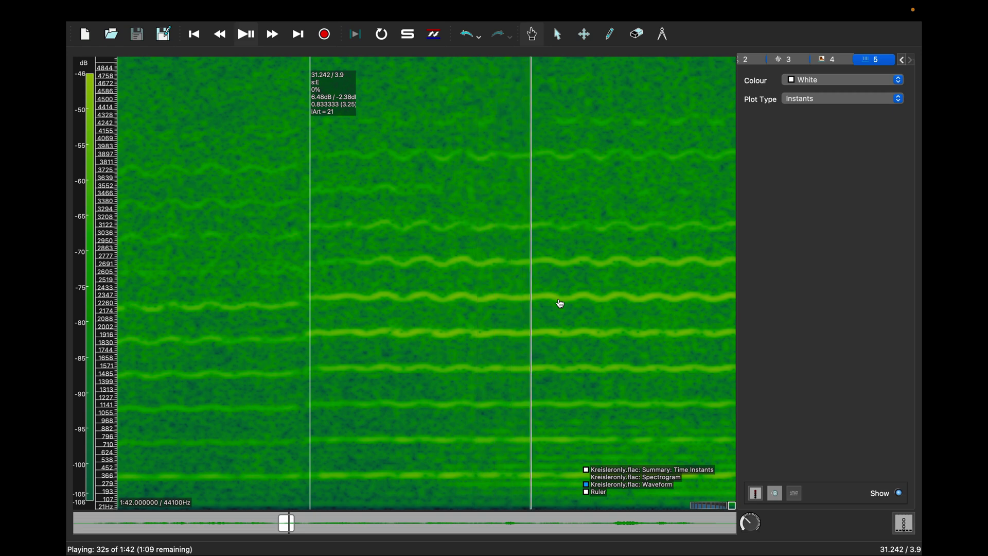
left_click(425, 363)
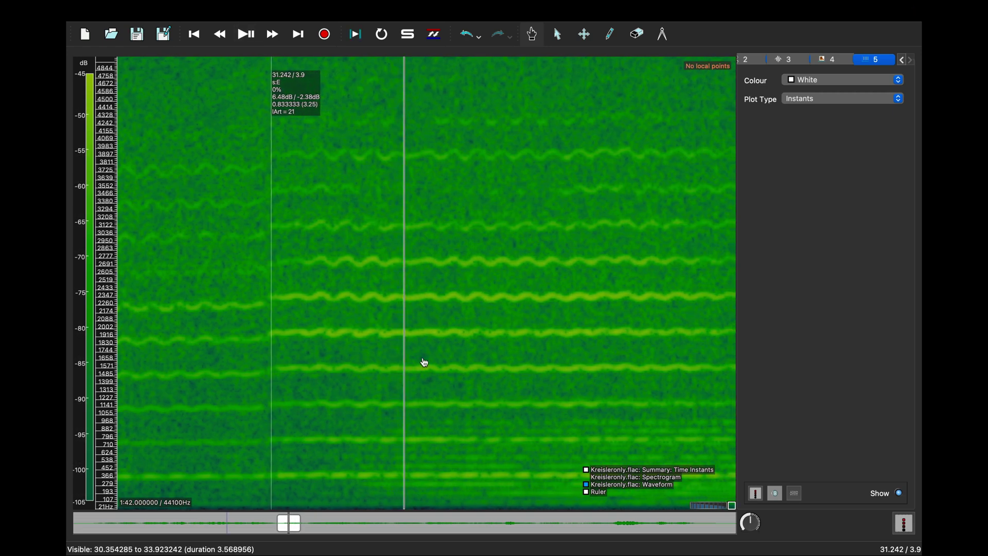
key("Page_Up")
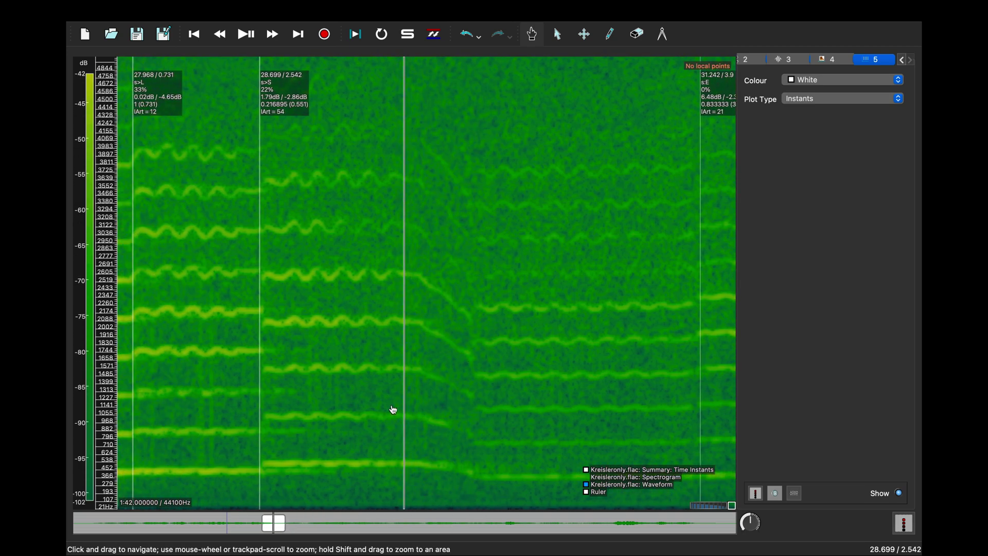
Erase the superfluous note onset markers at 17.24 s and 17.809 s from the articulation summary layer
scroll(503, 249, "left", 5)
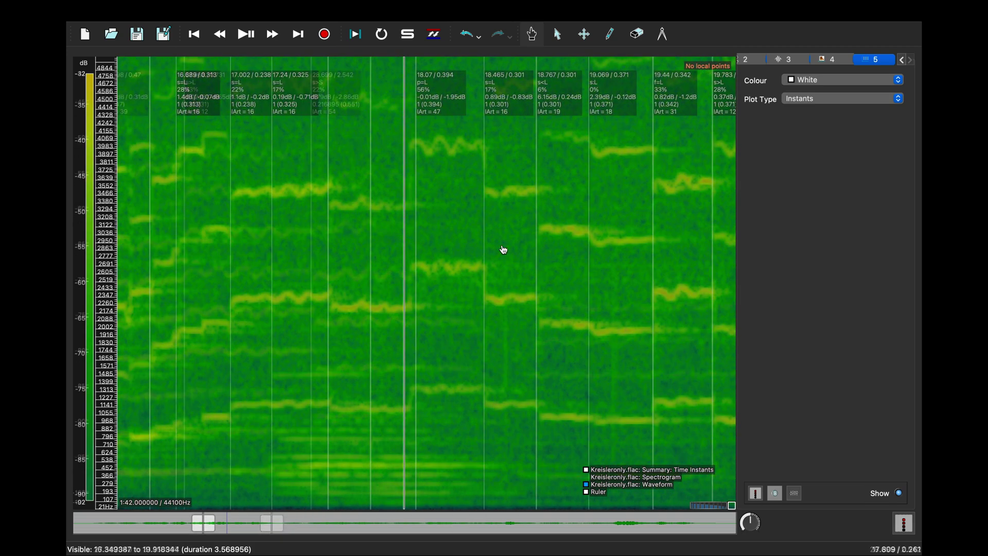
scroll(503, 249, "left", 3)
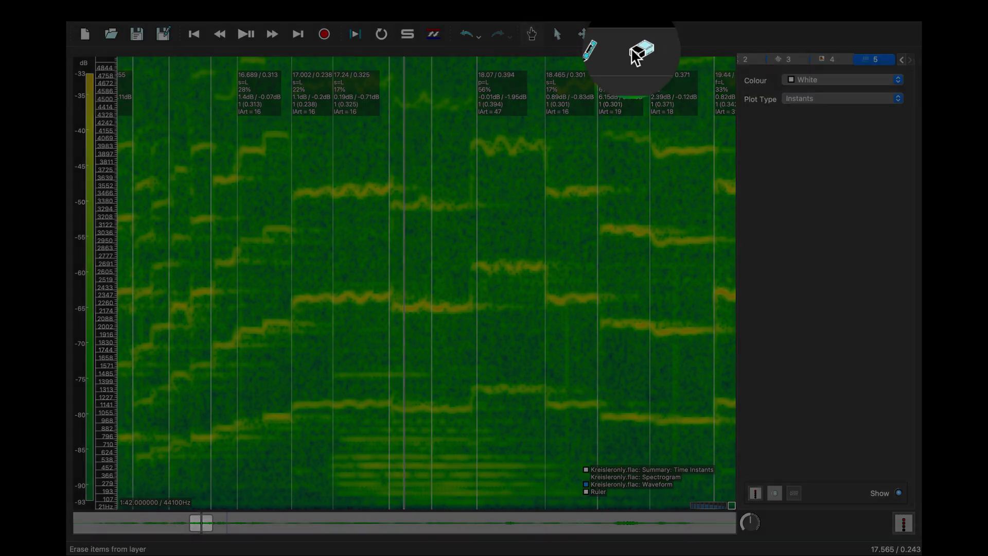
left_click(632, 34)
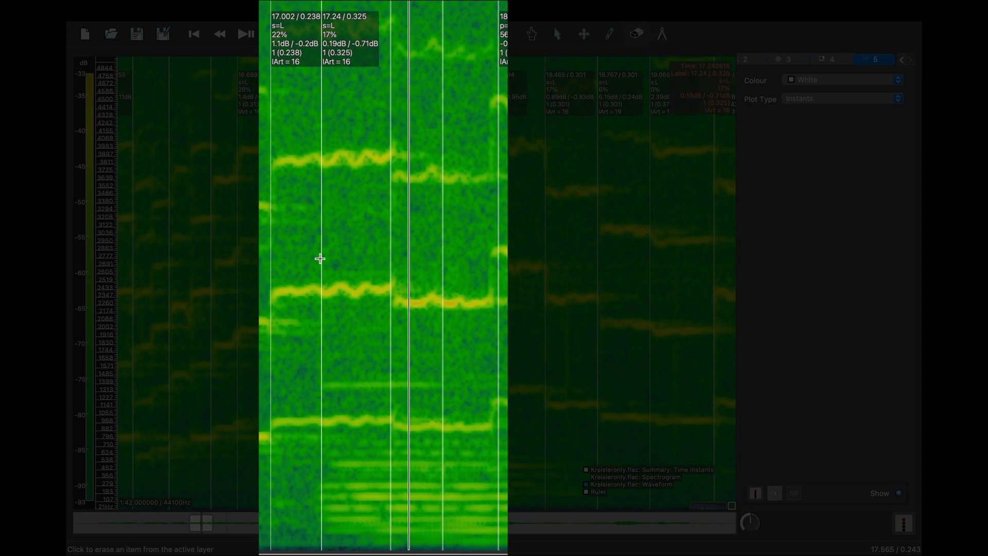
left_click(320, 258)
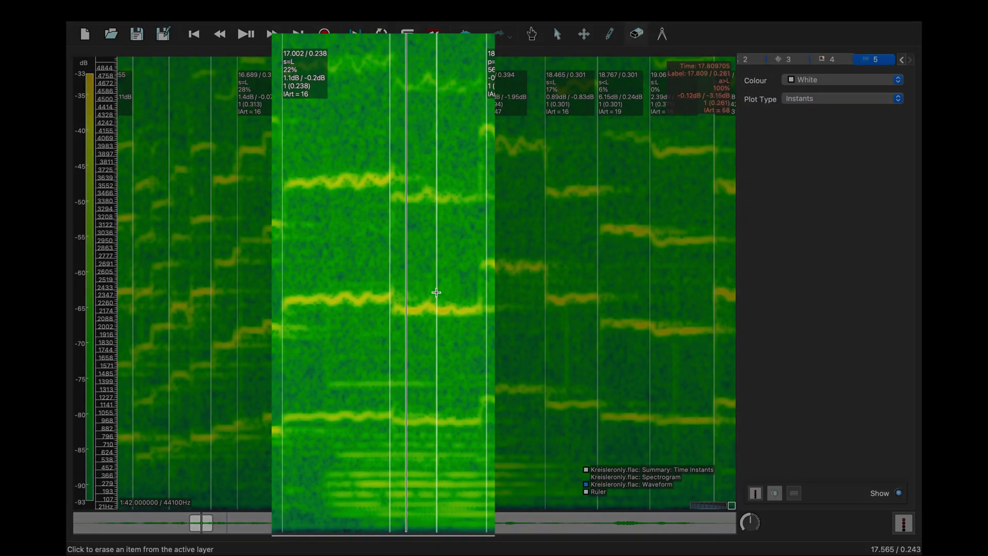
left_click(435, 292)
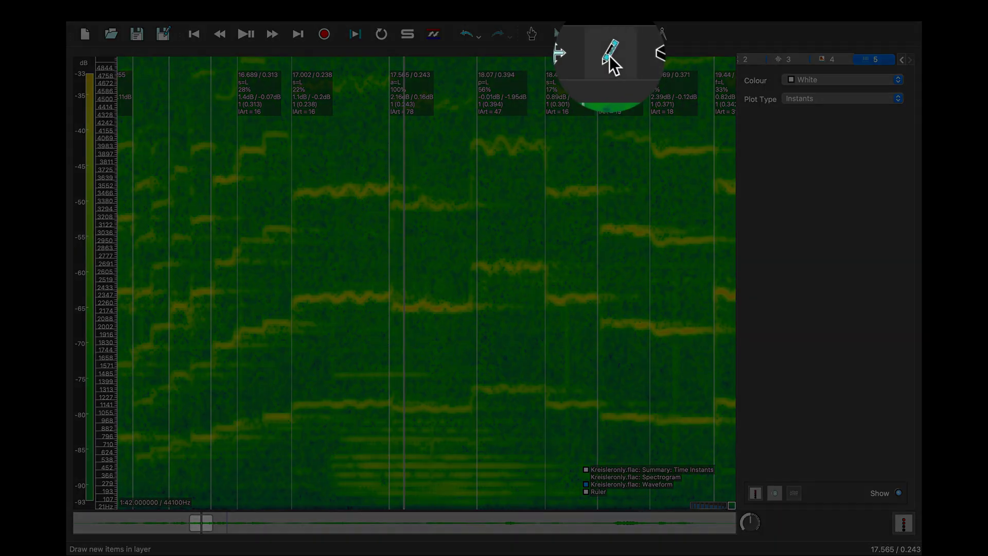
Add a missing note onset marker at about 16.83 s in the articulation summary layer
left_click(610, 35)
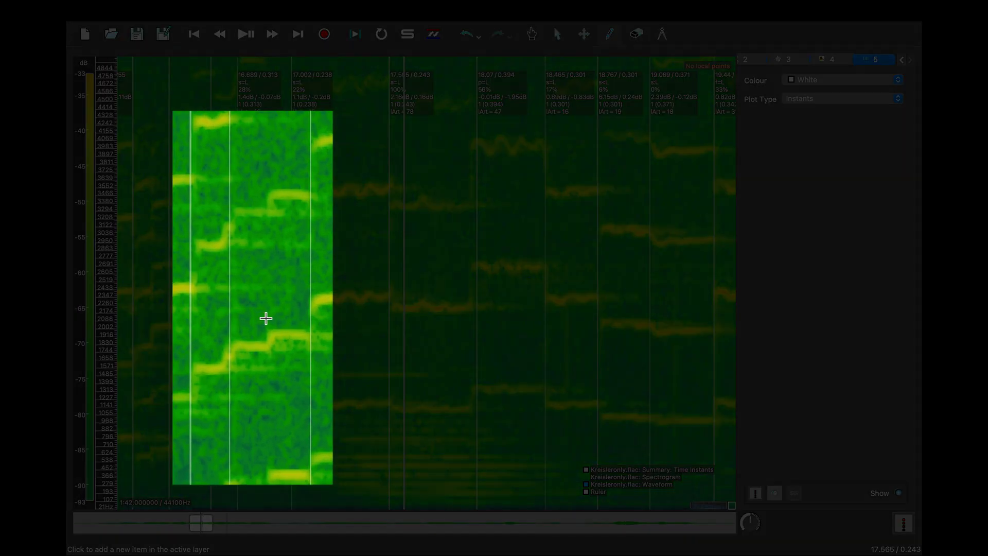
left_click(266, 318)
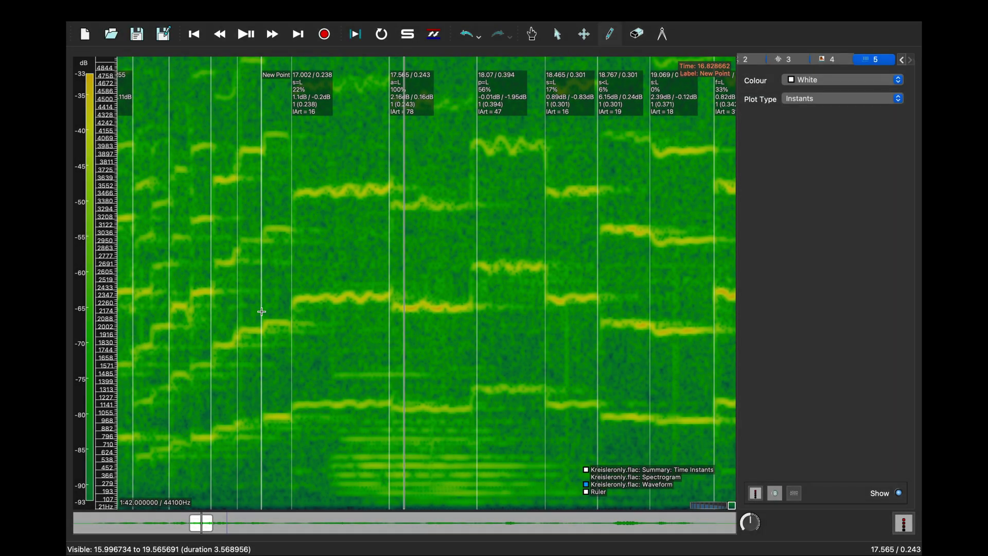
Compare the note labels between about 18.5 and 19.1 s with the impulse, volume development and duration classes in the Articulation figure
scroll(551, 368, "up", 2)
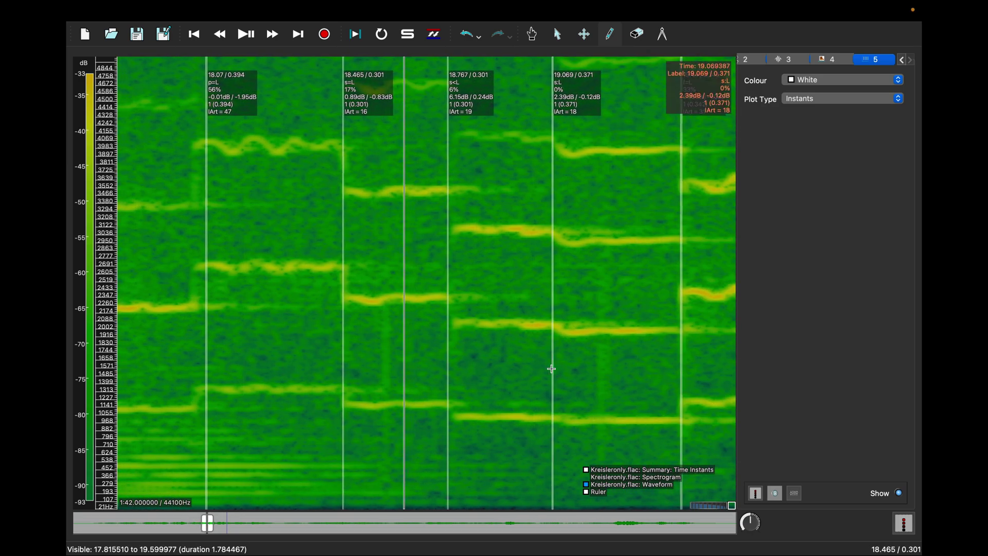
scroll(551, 369, "up", 1)
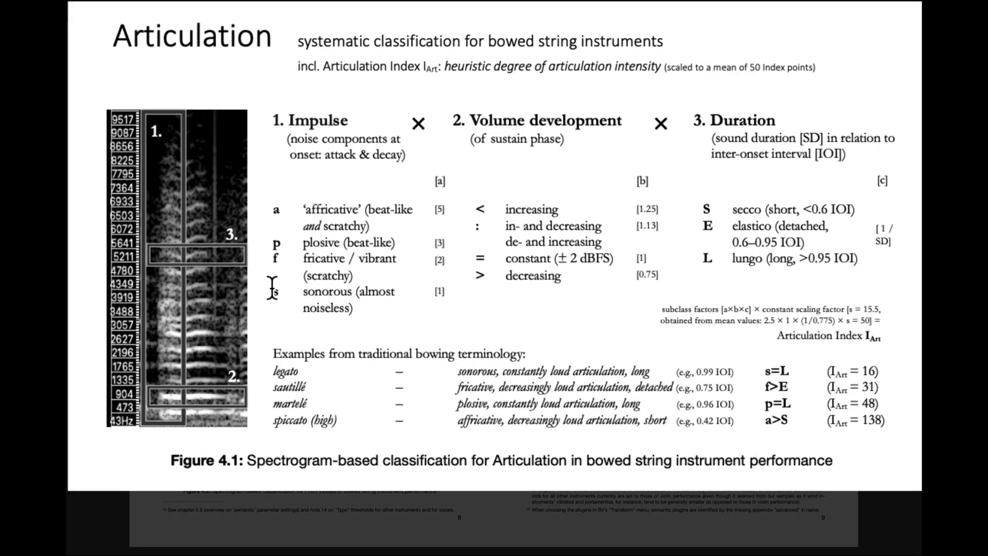
left_click_drag(274, 291, 355, 291)
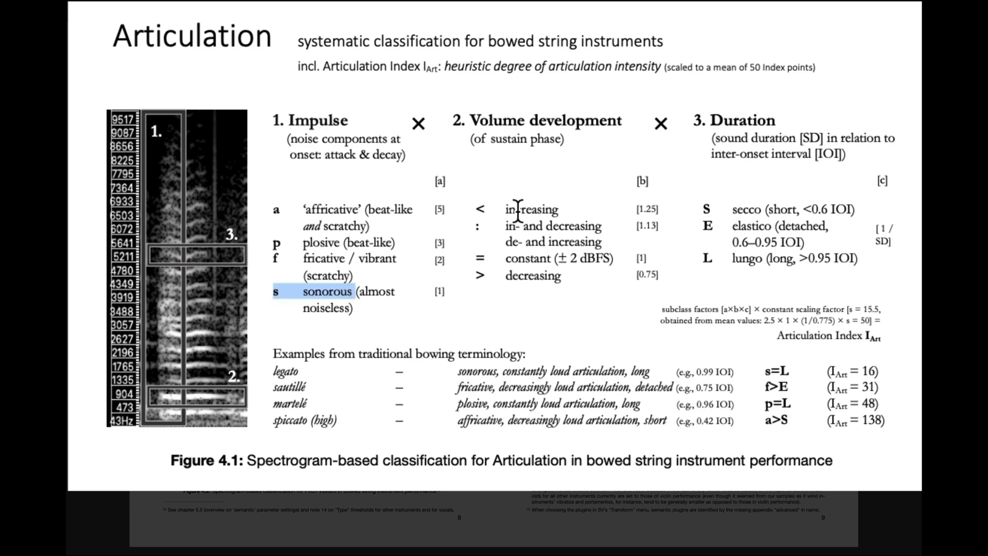
left_click_drag(560, 210, 503, 211)
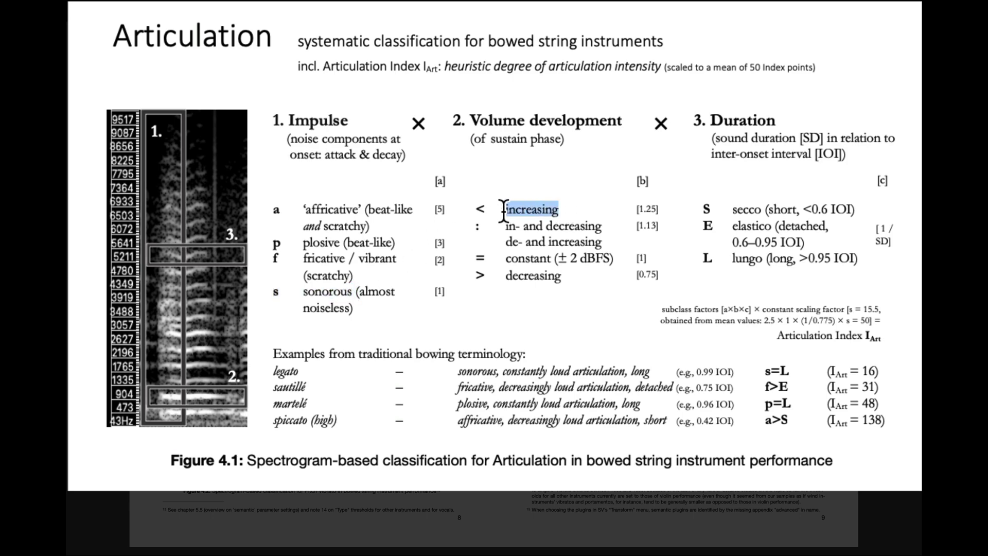
left_click_drag(877, 259, 731, 253)
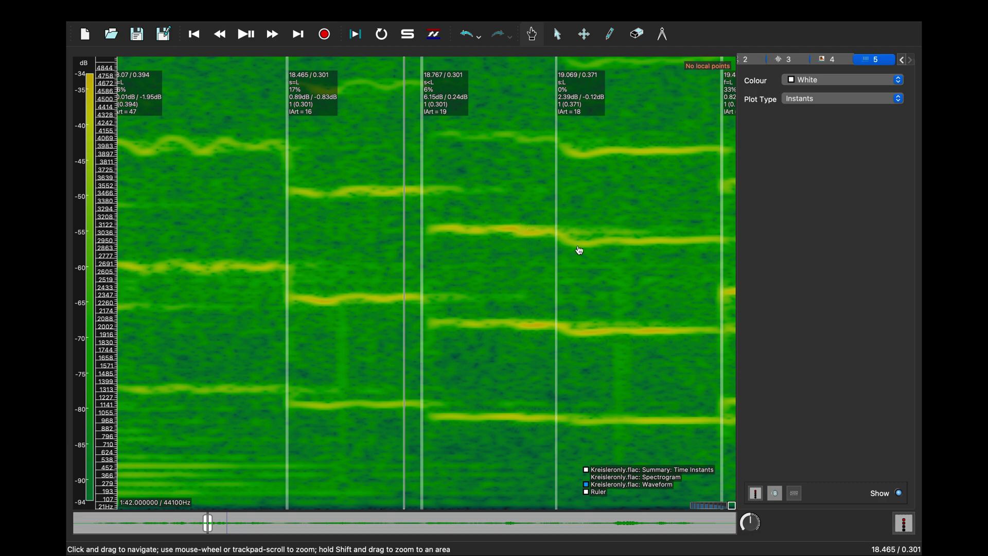
Look up how the Articulation Index is calculated from the subclass factors in the Articulation classification figure
key("ctrl+Left")
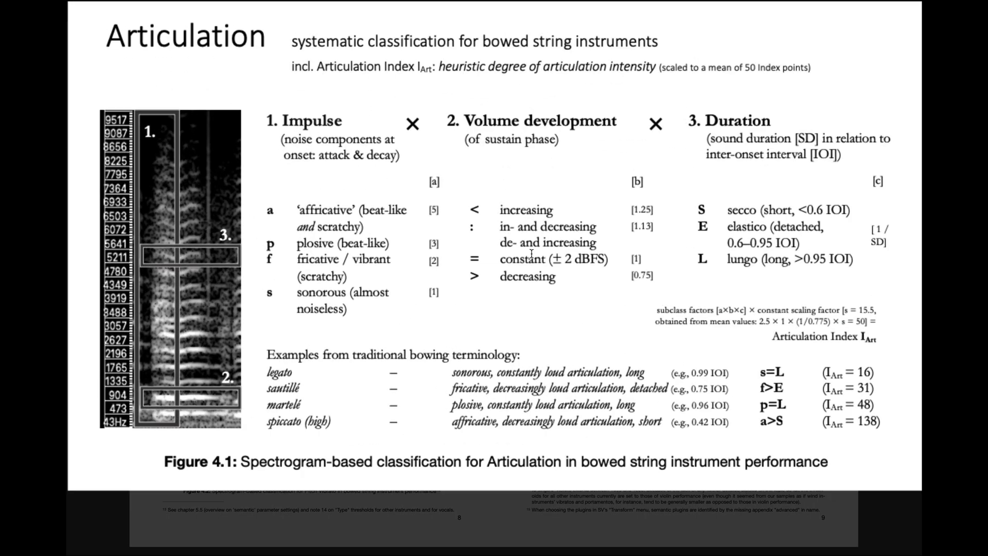
left_click_drag(877, 341, 649, 308)
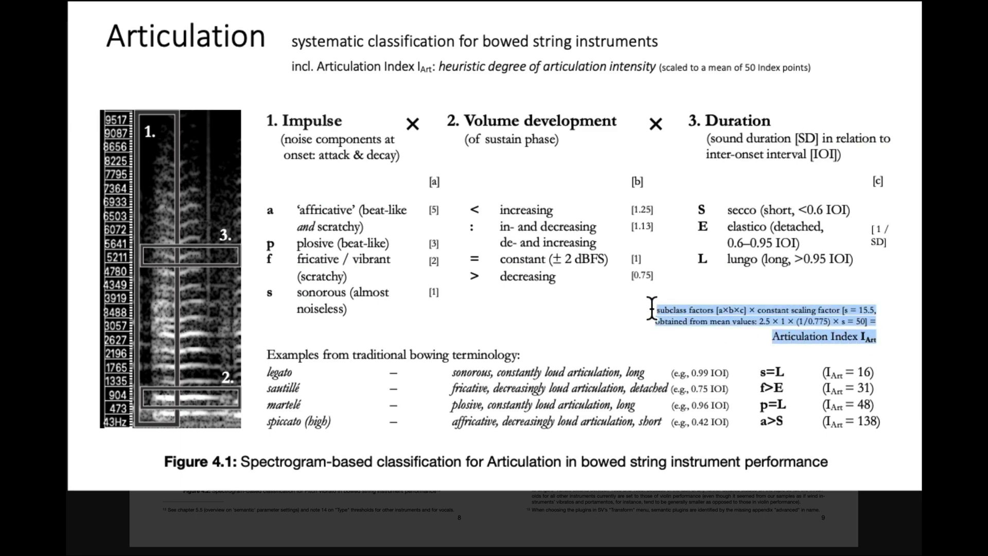
left_click(764, 381)
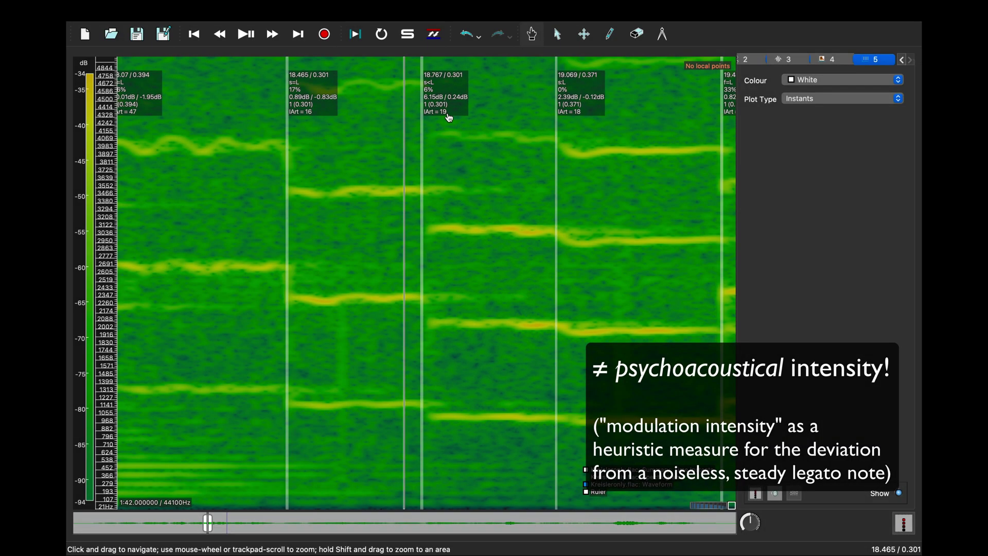
Run the Expressive Means Articulation Index transform with Treble clef, Strings signal type, 2048 frames per block and window increment 256
left_click(319, 11)
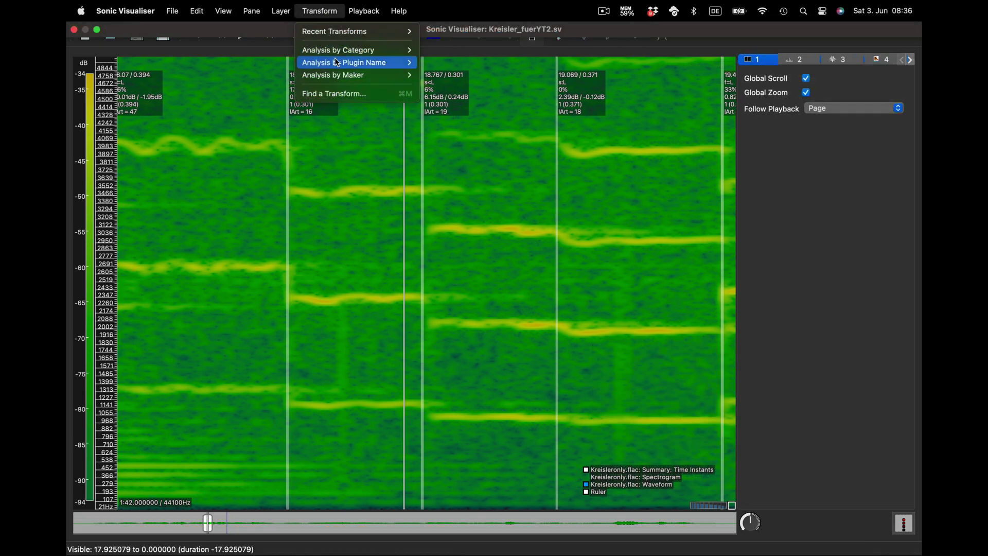
mouse_move(381, 63)
mouse_move(438, 92)
mouse_move(496, 102)
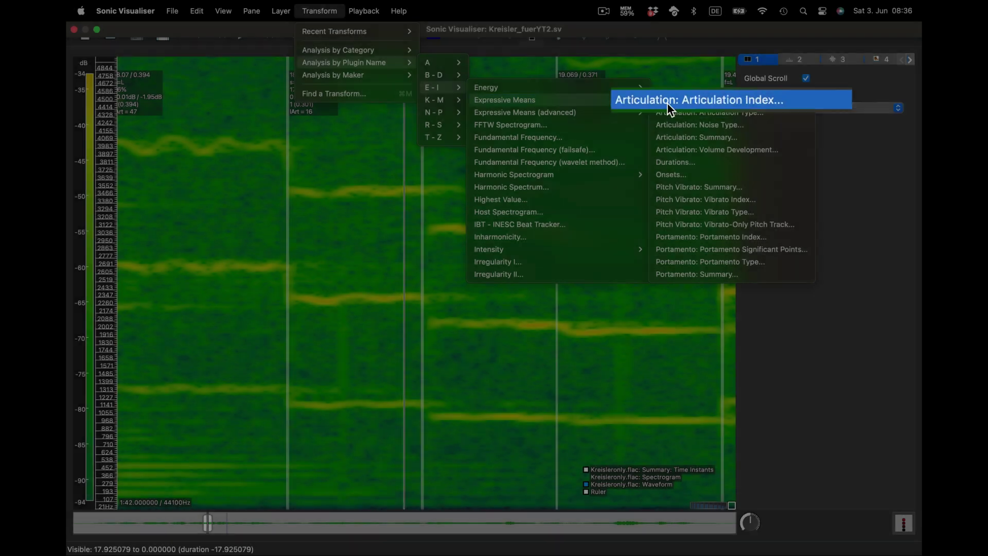
left_click(667, 103)
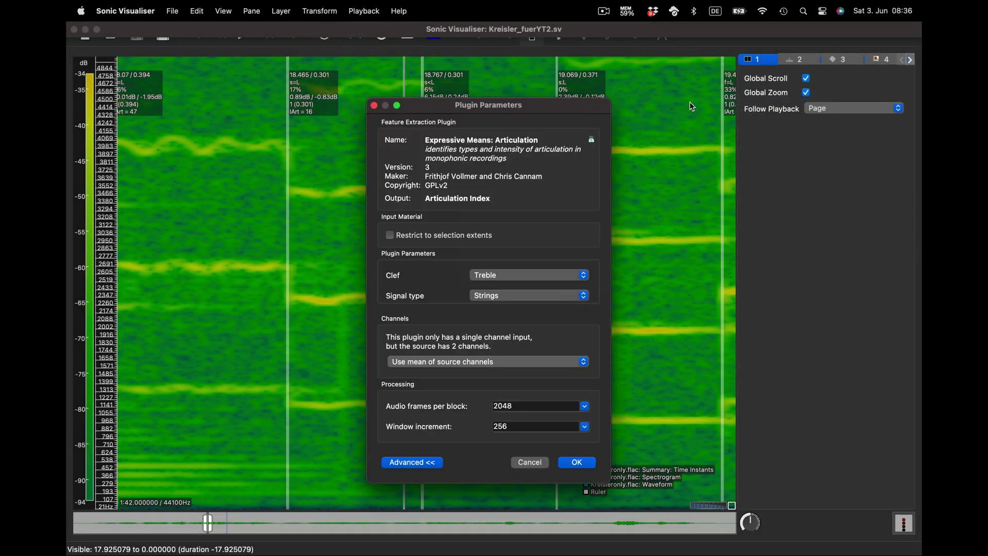
scroll(465, 267, "down", 5)
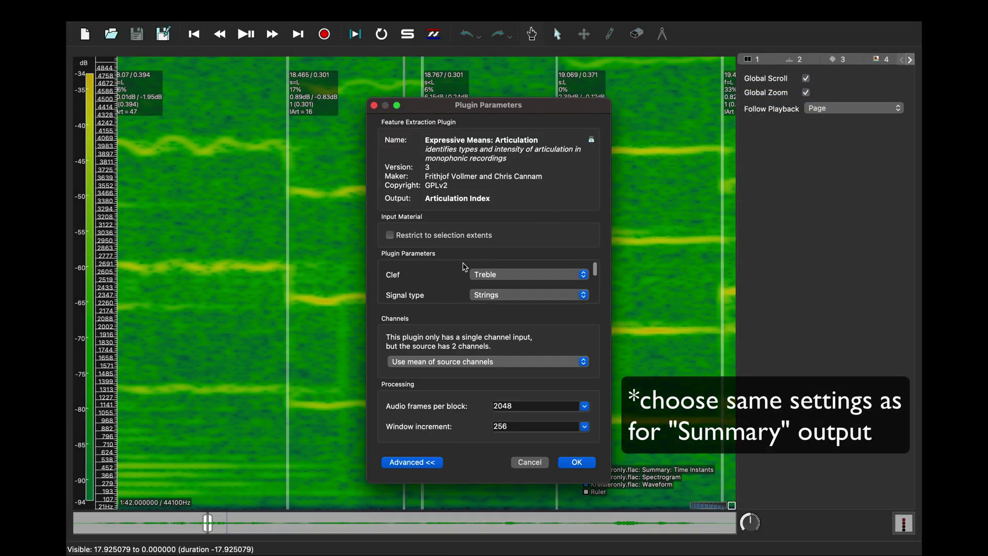
scroll(465, 267, "down", 2)
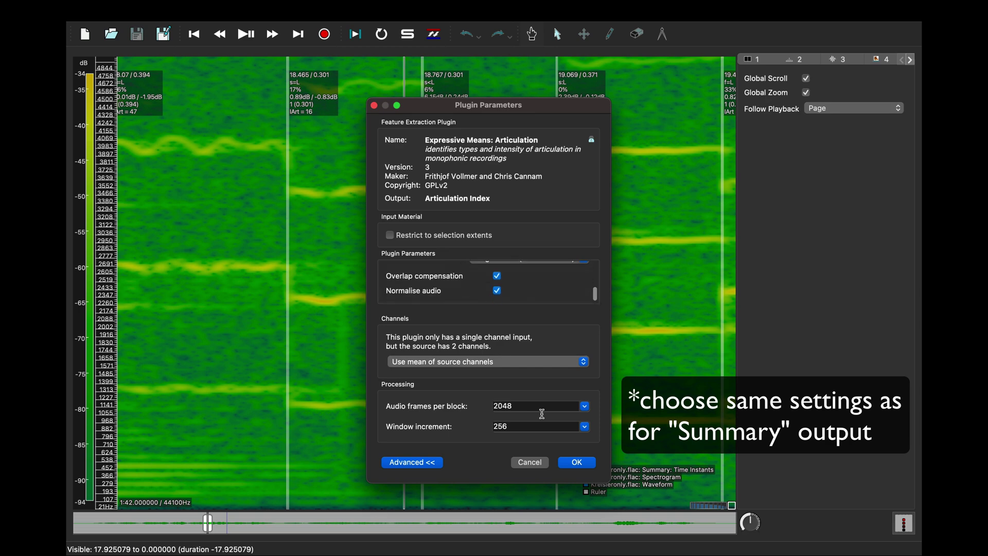
left_click(576, 462)
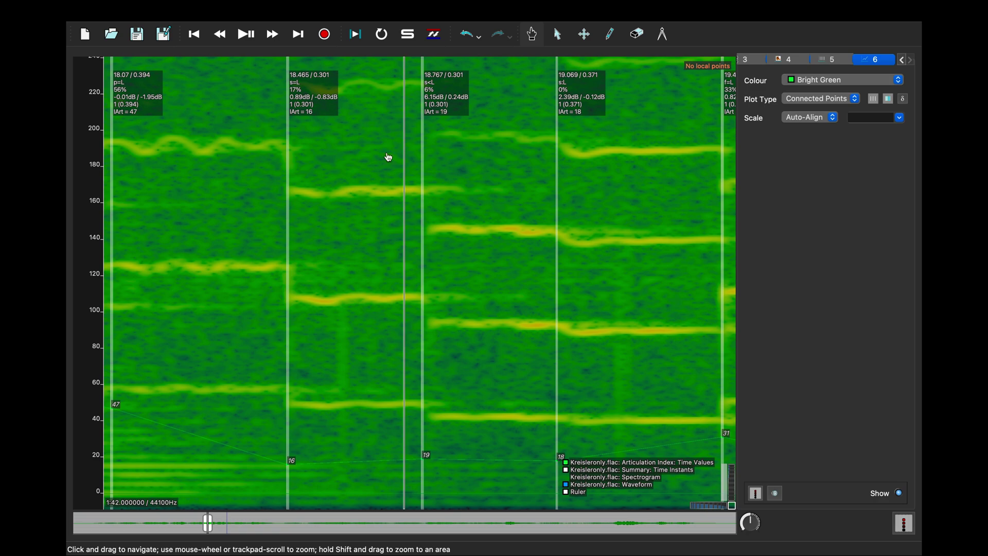
Export the full duration of the Articulation Index layer as the text file Kreisler_Art, tab-separated with times in seconds
left_click(172, 11)
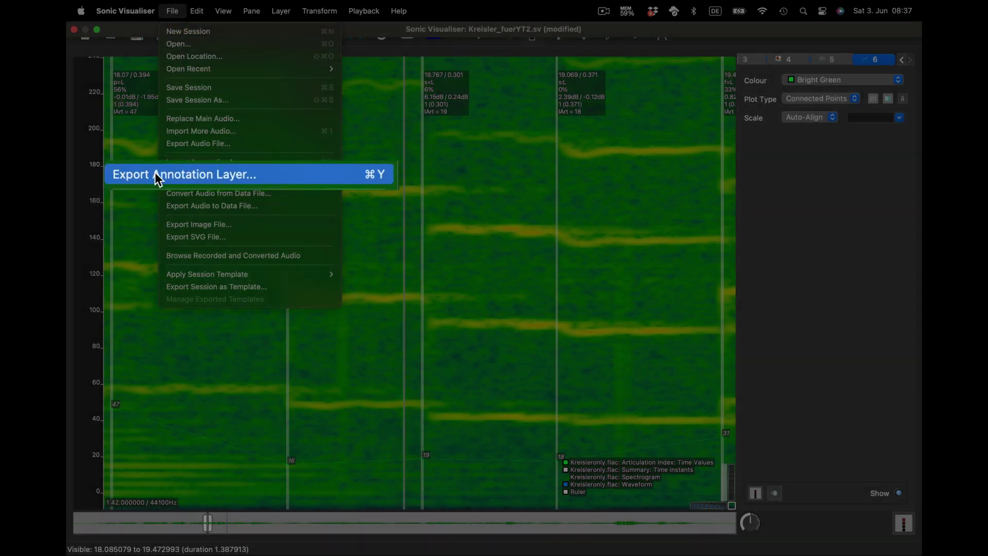
left_click(129, 178)
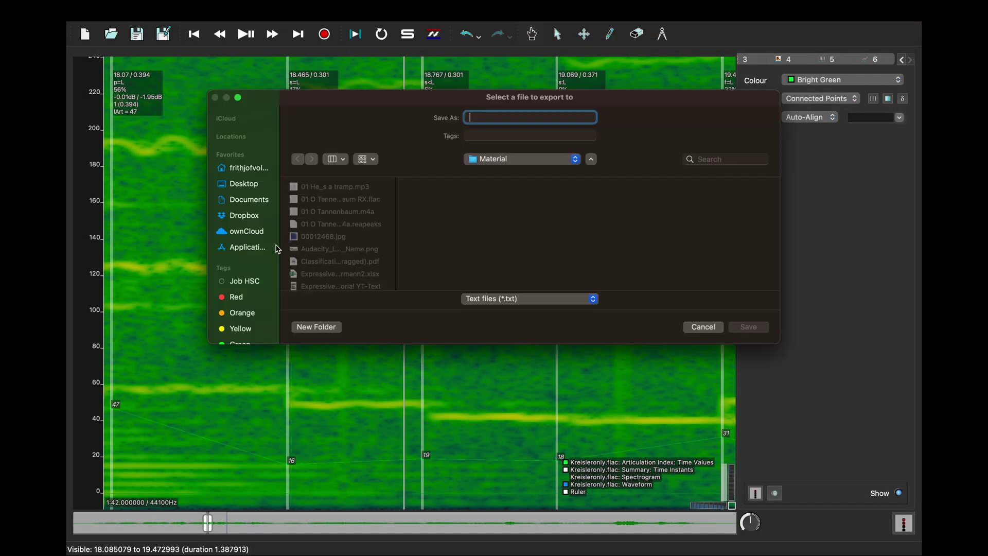
type("Kreis")
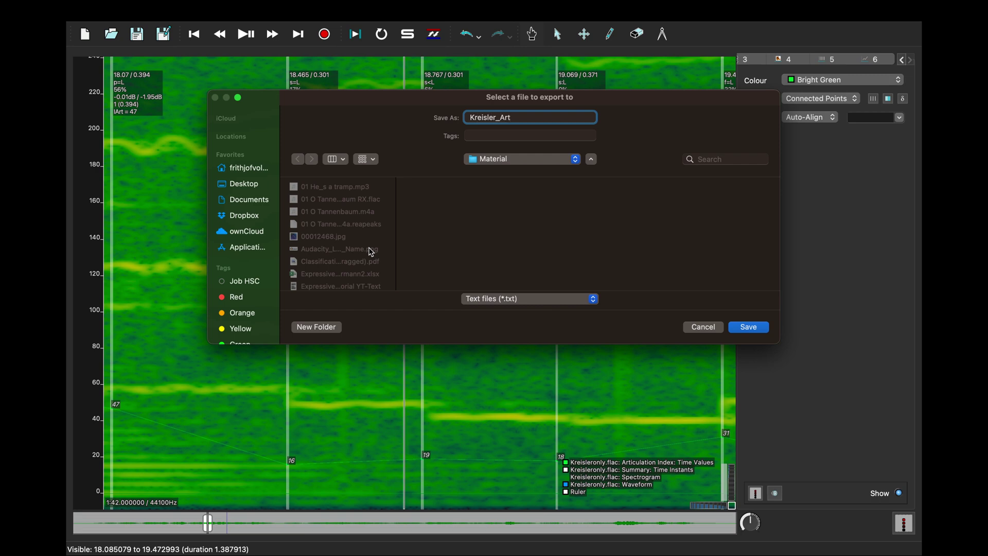
type("ler_Art")
left_click(750, 330)
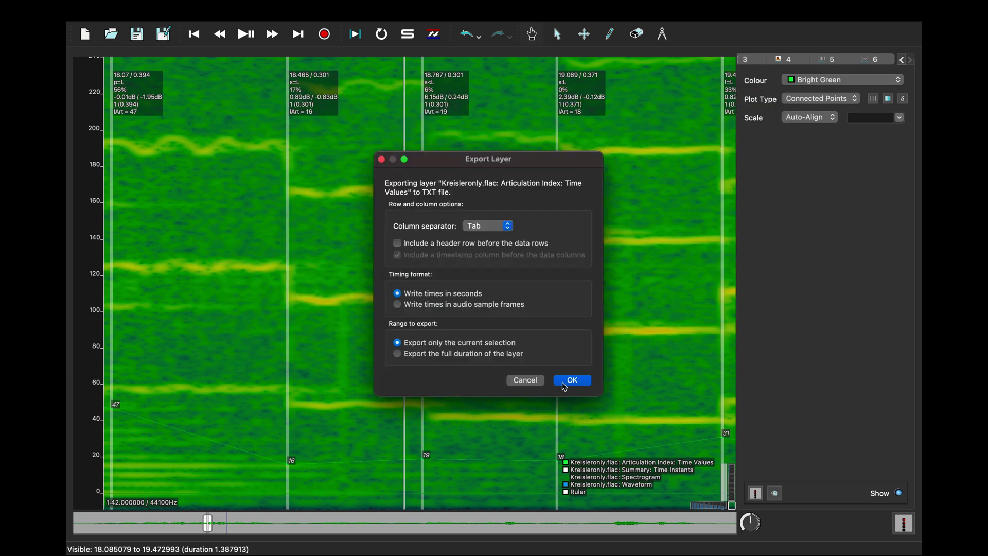
left_click(480, 355)
left_click(563, 381)
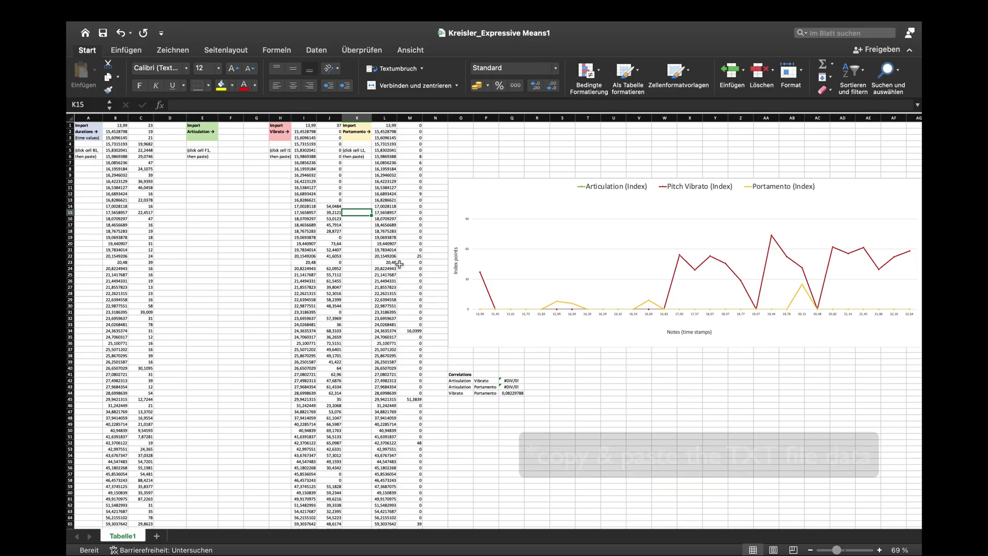
Switch to Excel and paste the exported articulation data at cell F1 of the Kreisler_Expressive Means1 sheet
left_click(232, 126)
key("super+v")
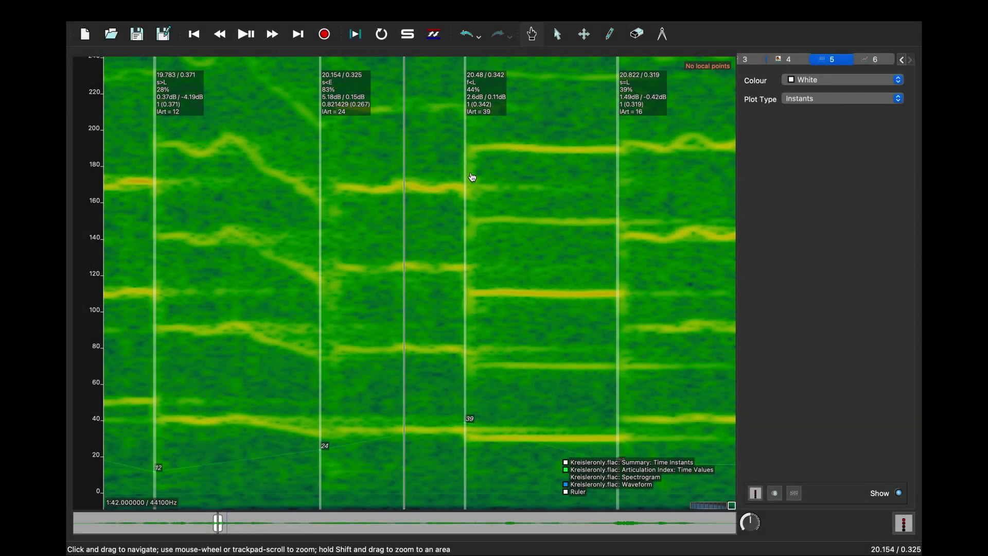
Correct the label of the 20.48 s note in the Summary layer to articulation type p<L and IArt = 58
double_click(469, 176)
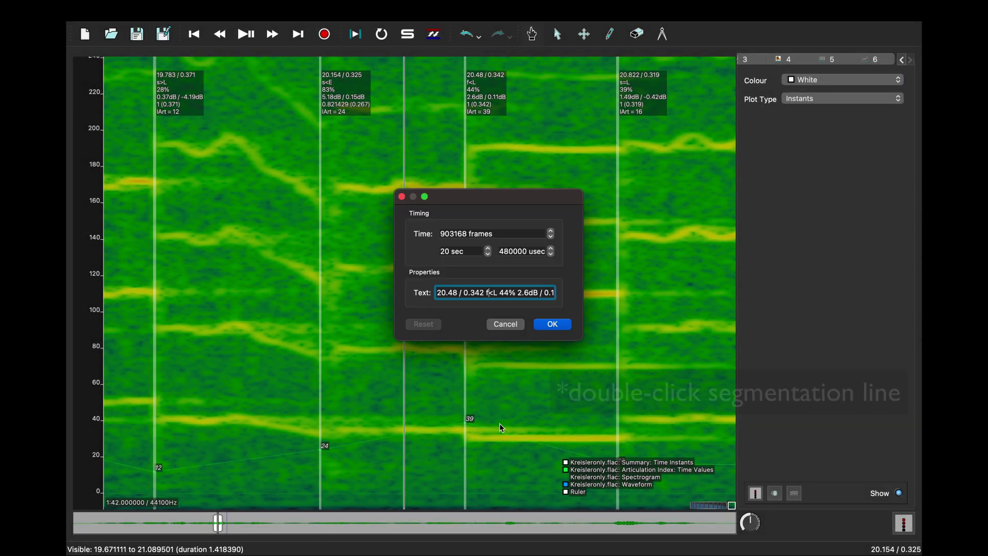
left_click(540, 293)
key("BackSpace")
key("BackSpace")
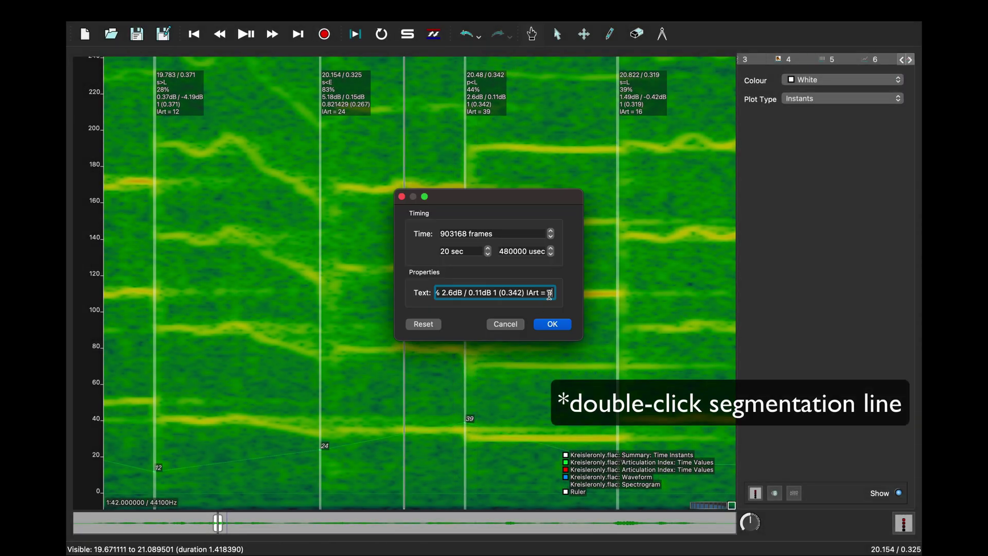
type("58")
key("Return")
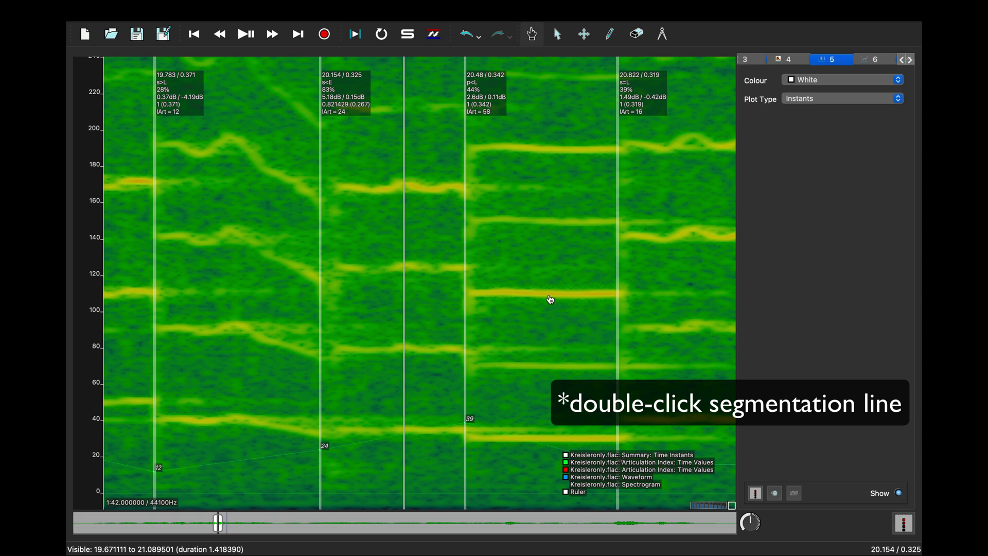
Set the value of the 20.48 s point in the Articulation Index layer to 58
left_click(858, 60)
double_click(468, 419)
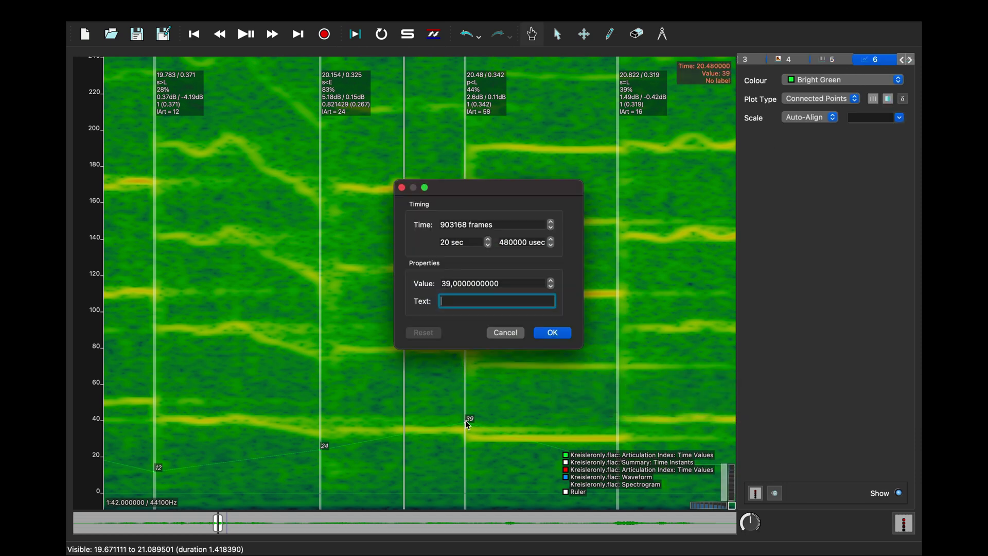
left_click(444, 282)
type("58")
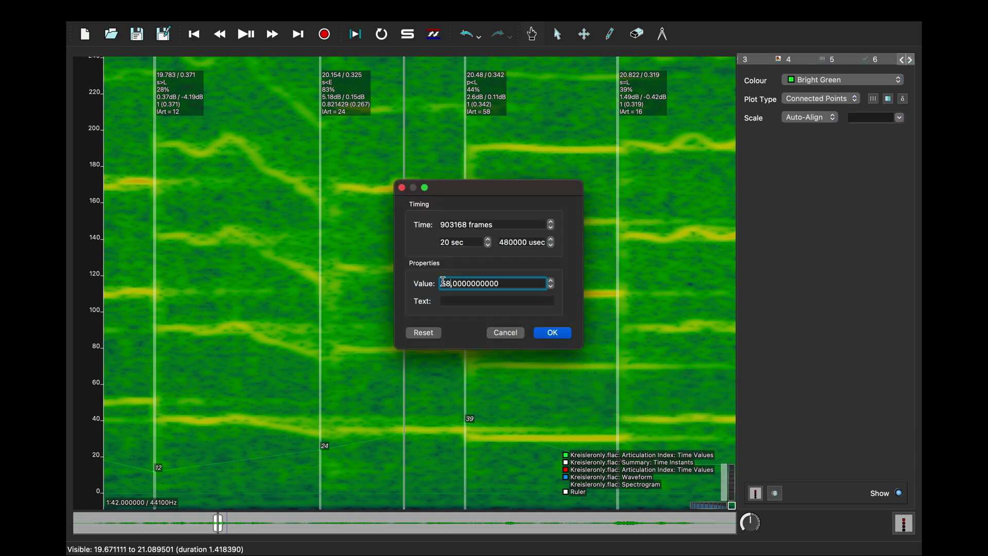
key("Return")
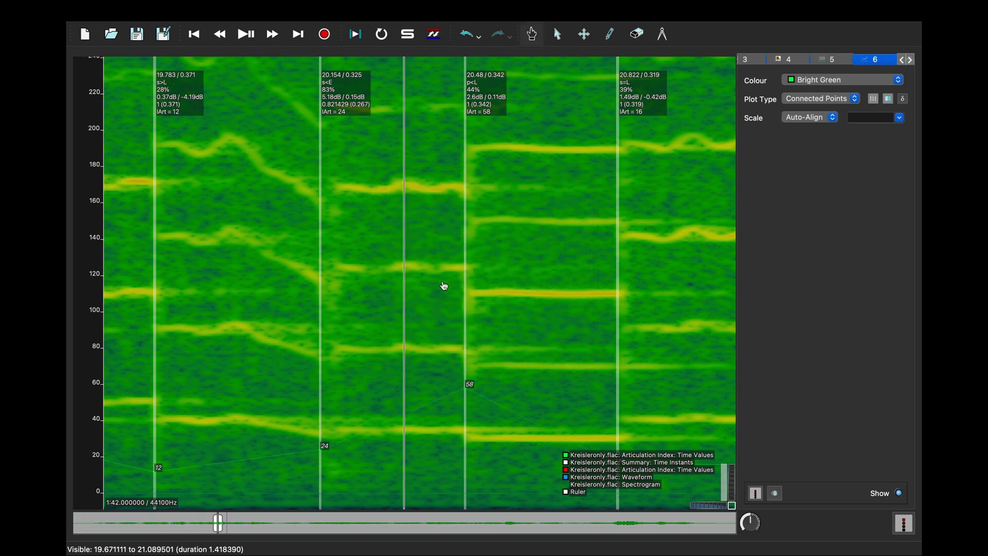
Open the plugin parameters for the Expressive Means (advanced) Articulation Index transform and enlarge the dialog
left_click(339, 11)
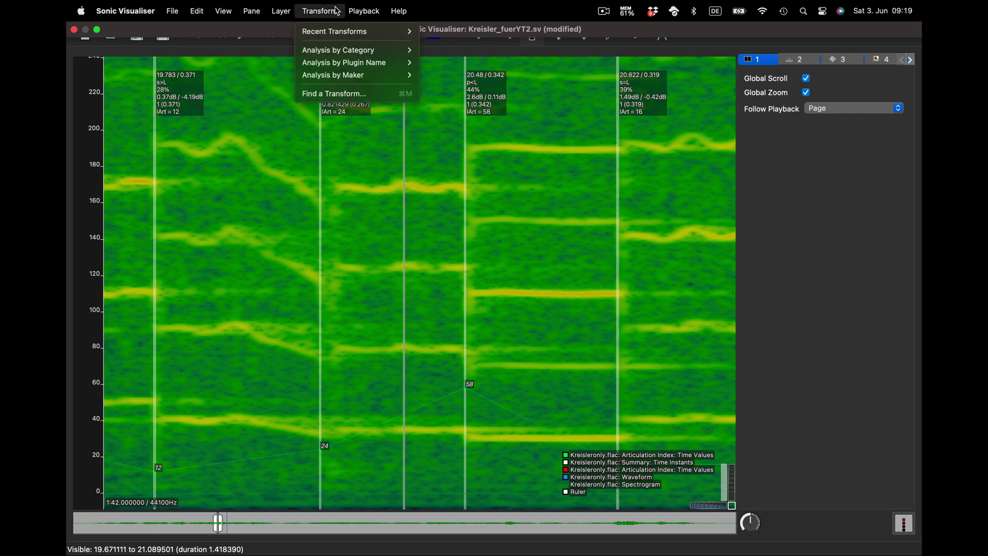
mouse_move(356, 64)
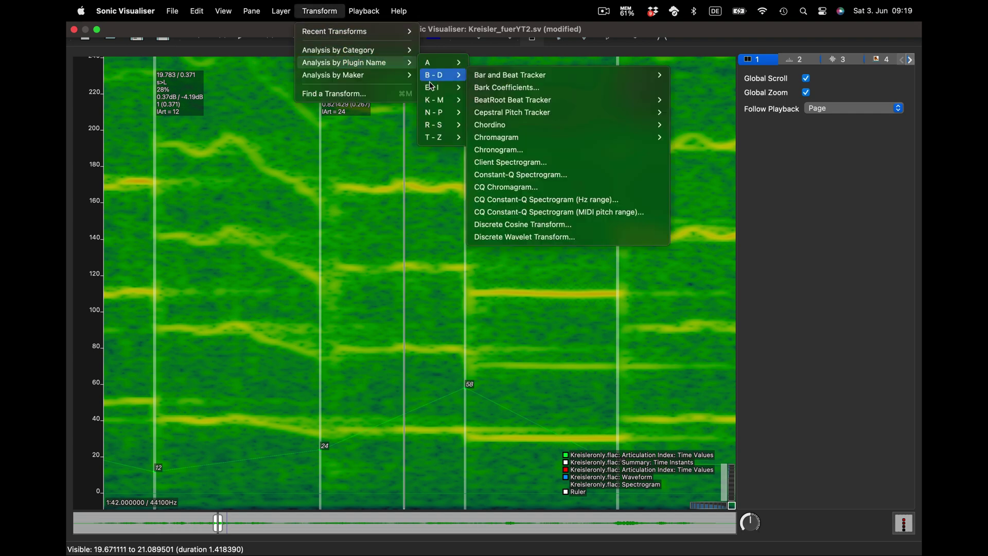
mouse_move(434, 88)
mouse_move(505, 113)
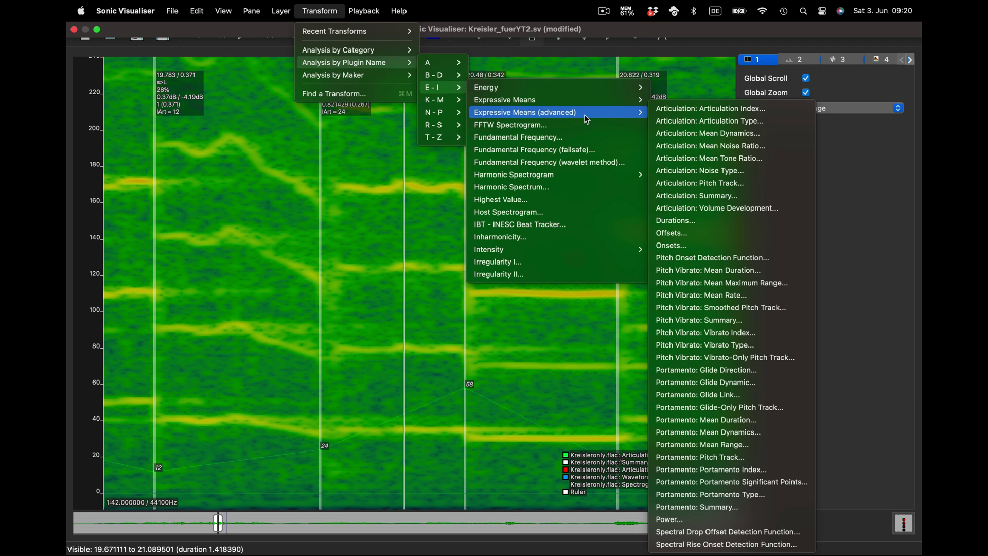
left_click(679, 115)
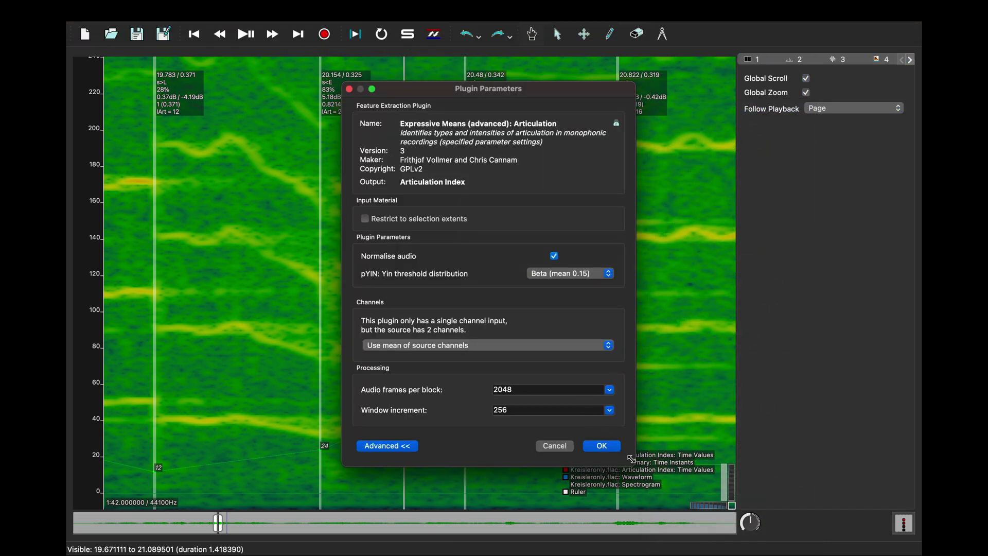
left_click_drag(633, 463, 719, 535)
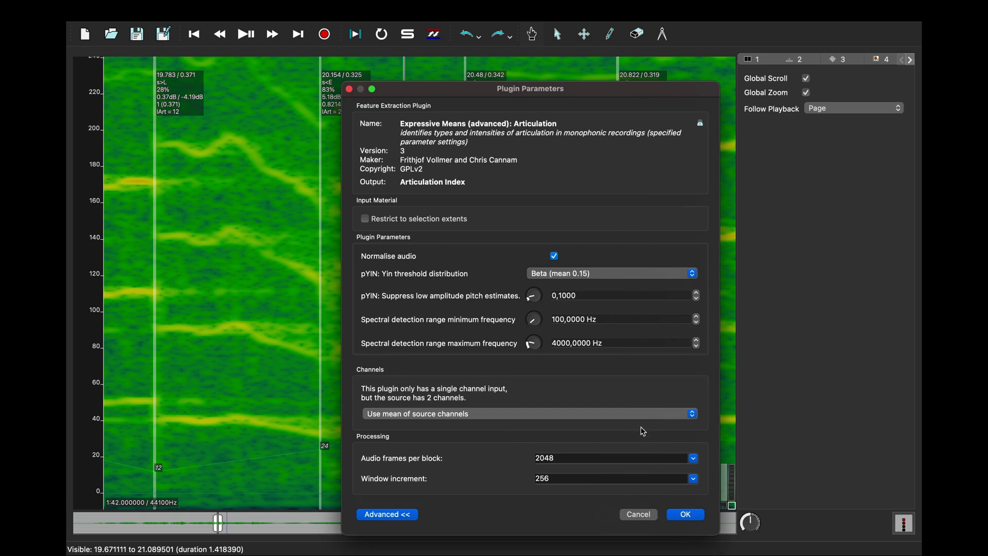
Set the plosive impulse noise ratio to 30 % and the whole-number part of the fricative ratio to 30, and run the transform
scroll(471, 311, "down", 8)
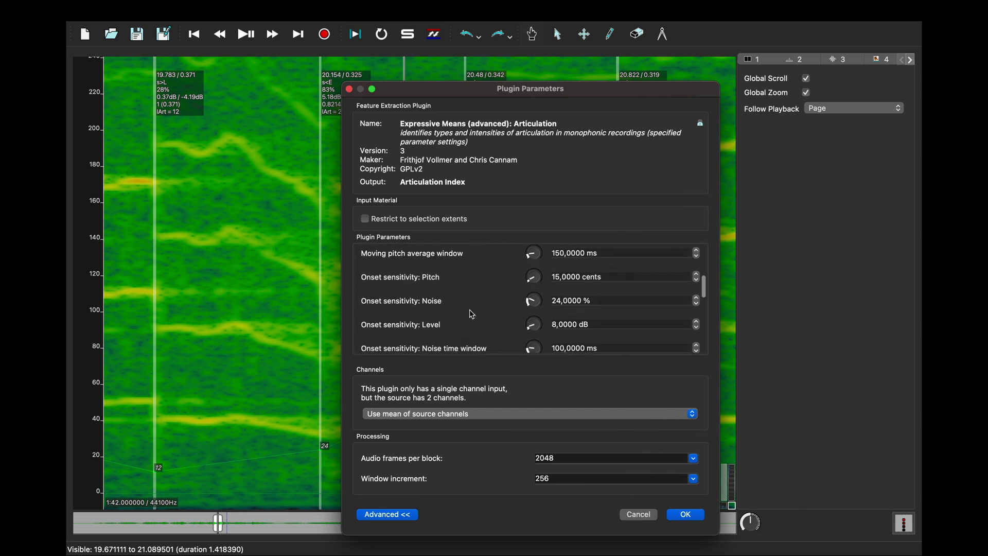
scroll(469, 310, "down", 5)
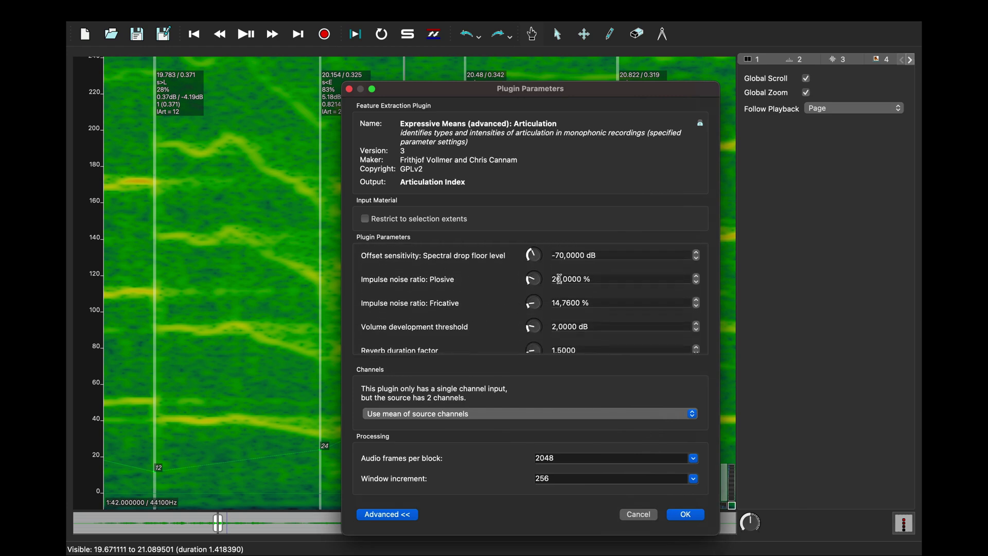
left_click(557, 278)
type("30")
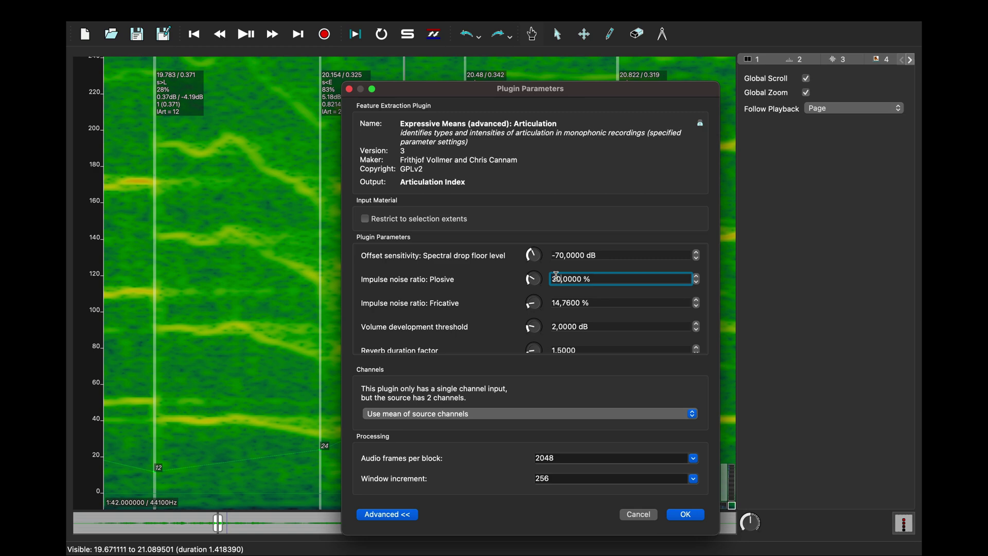
left_click(558, 302)
double_click(558, 302)
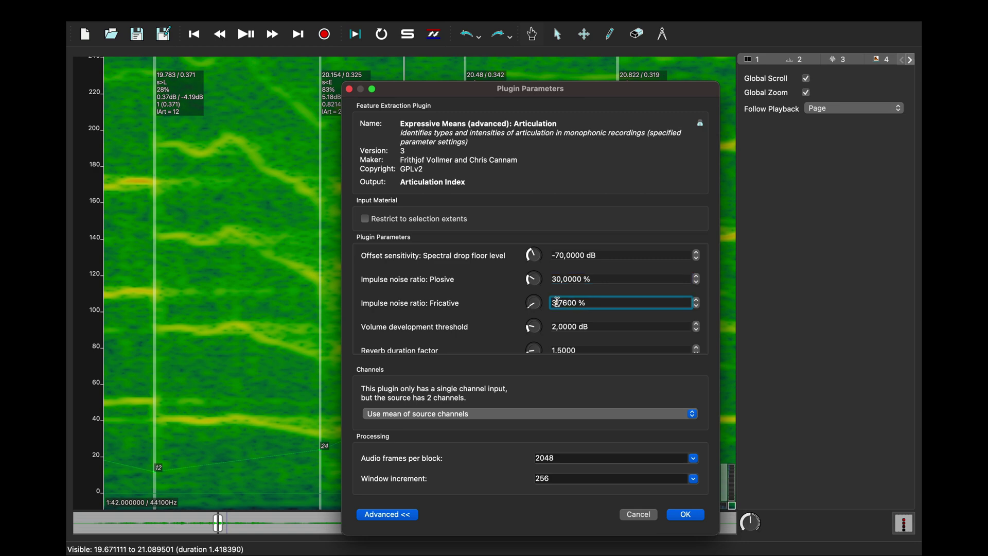
type("30")
left_click(690, 518)
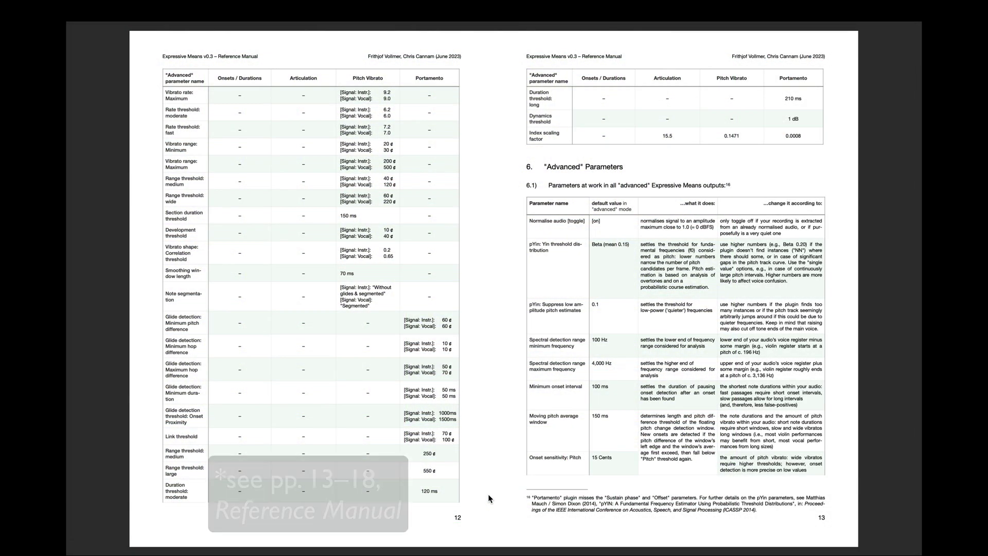
Look through the "Advanced" Parameters tables in the Expressive Means Reference Manual from page 13 onward
scroll(490, 499, "down", 1)
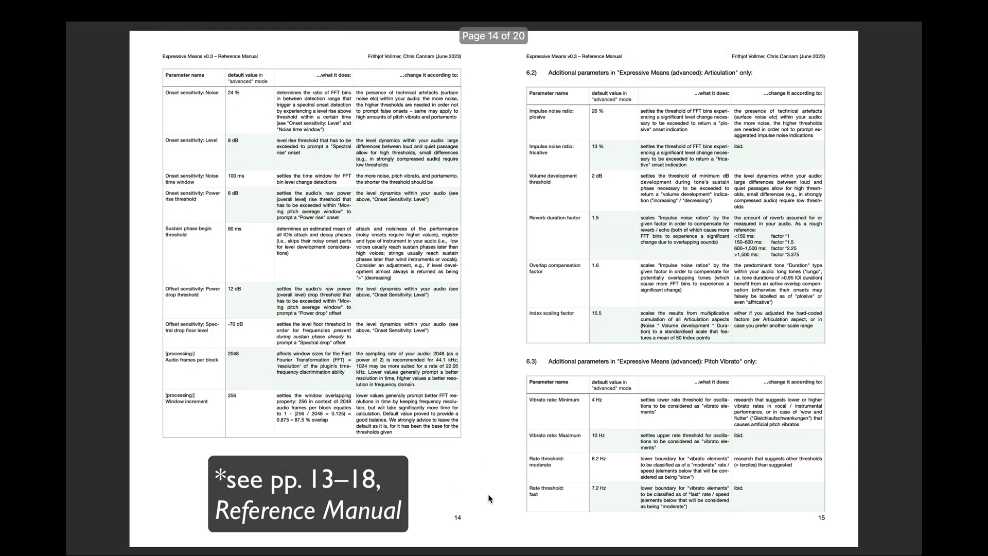
scroll(489, 498, "down", 10)
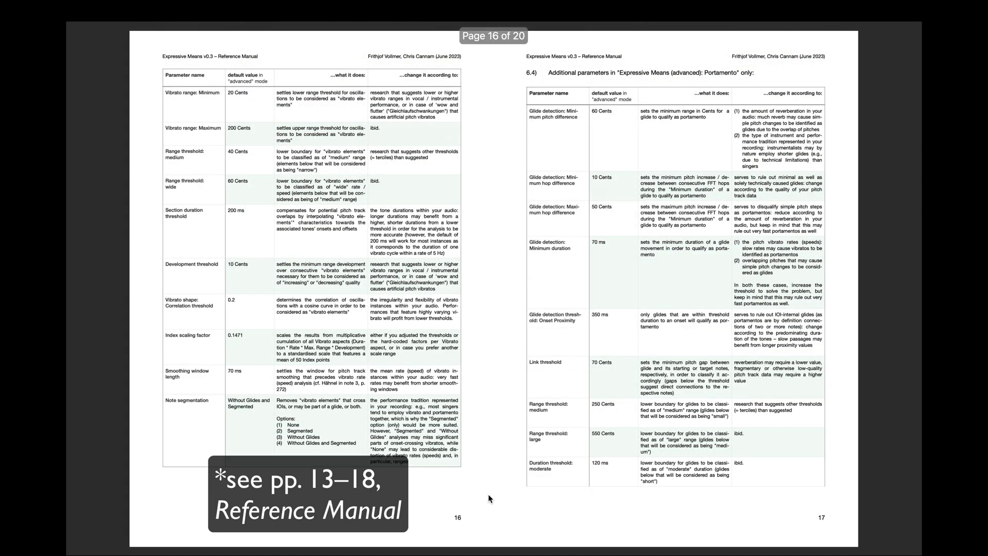
scroll(489, 498, "down", 10)
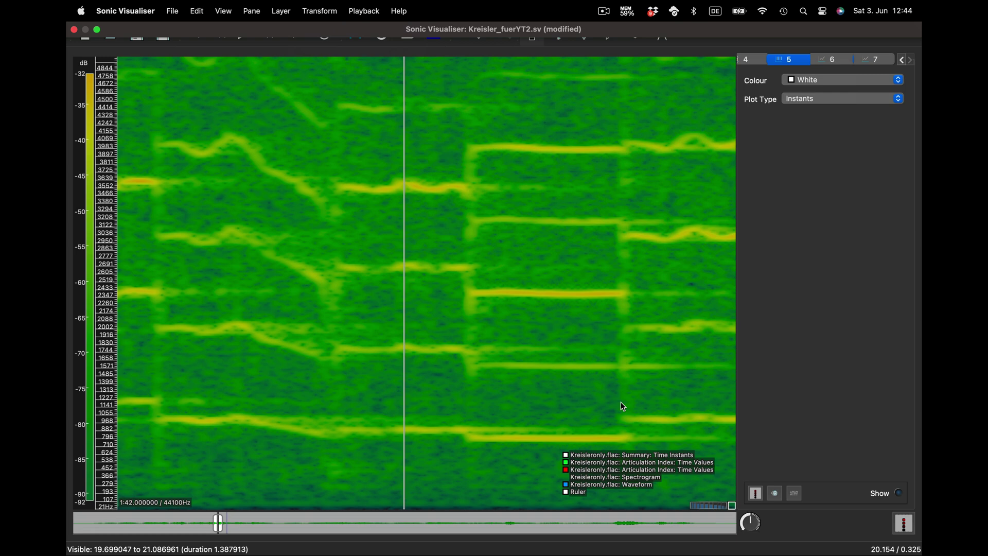
Run the Expressive Means Pitch Vibrato: Summary transform with treble clef, instrumental signal, moderate note durations (150-300 ms) and normalised audio
left_click(319, 10)
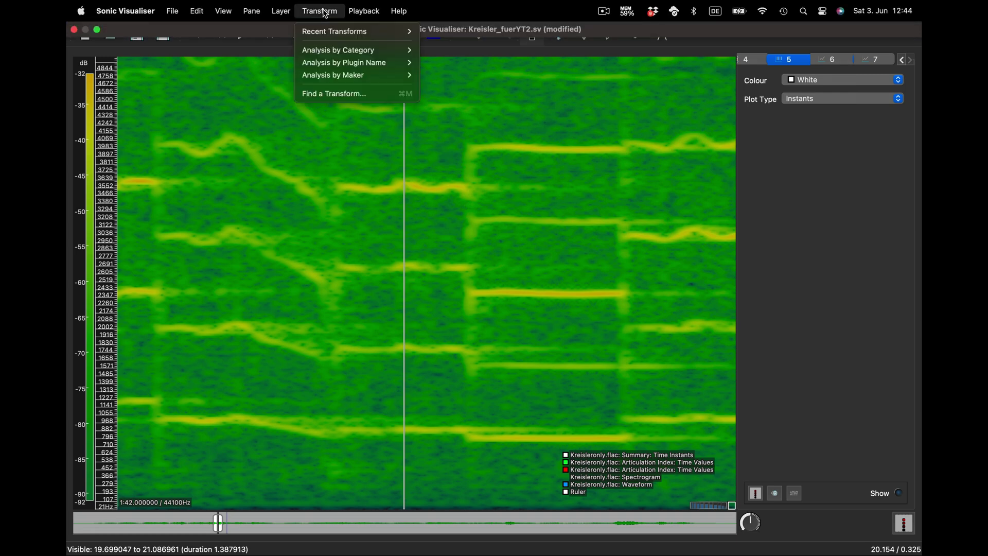
mouse_move(349, 63)
mouse_move(443, 88)
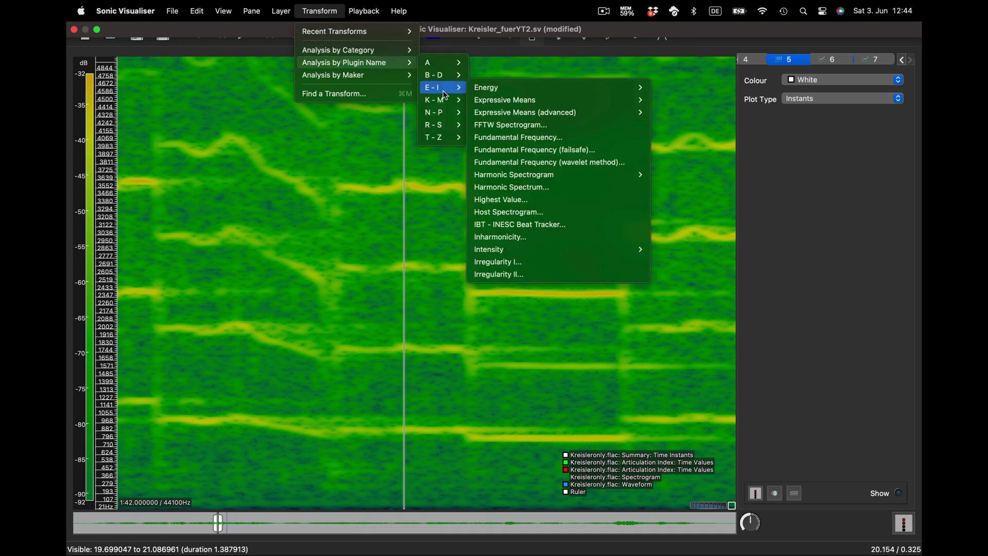
mouse_move(525, 103)
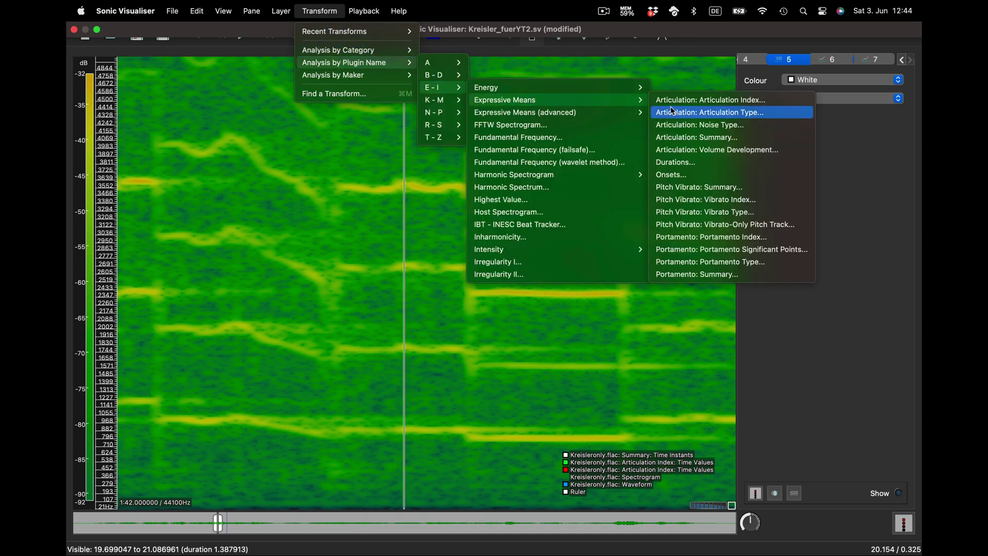
left_click(686, 187)
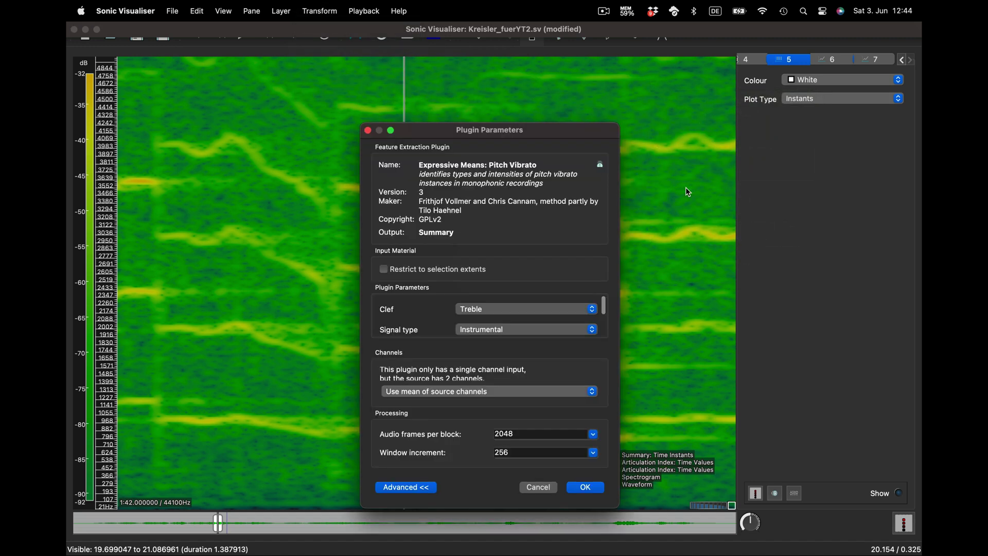
left_click_drag(618, 503, 640, 535)
scroll(627, 329, "down", 2)
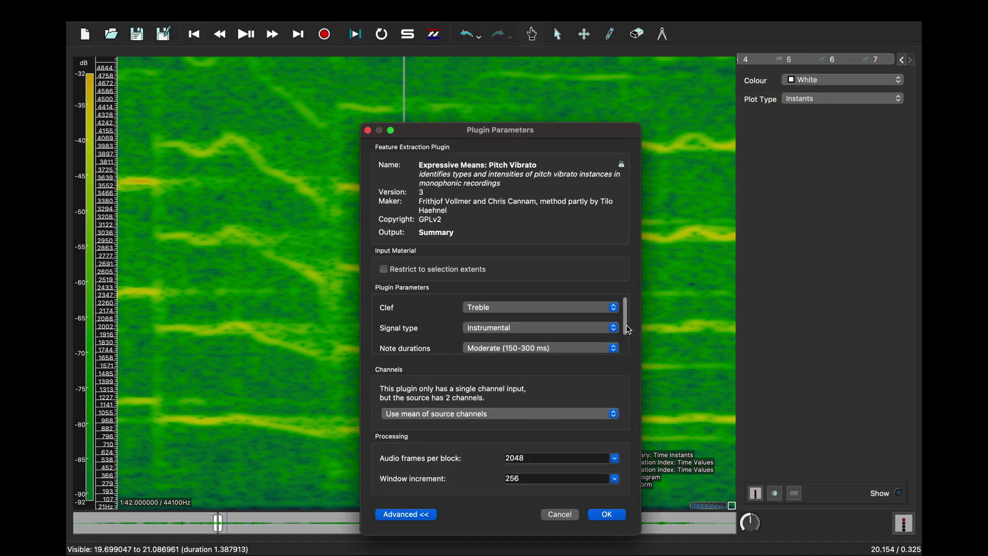
scroll(629, 329, "up", 2)
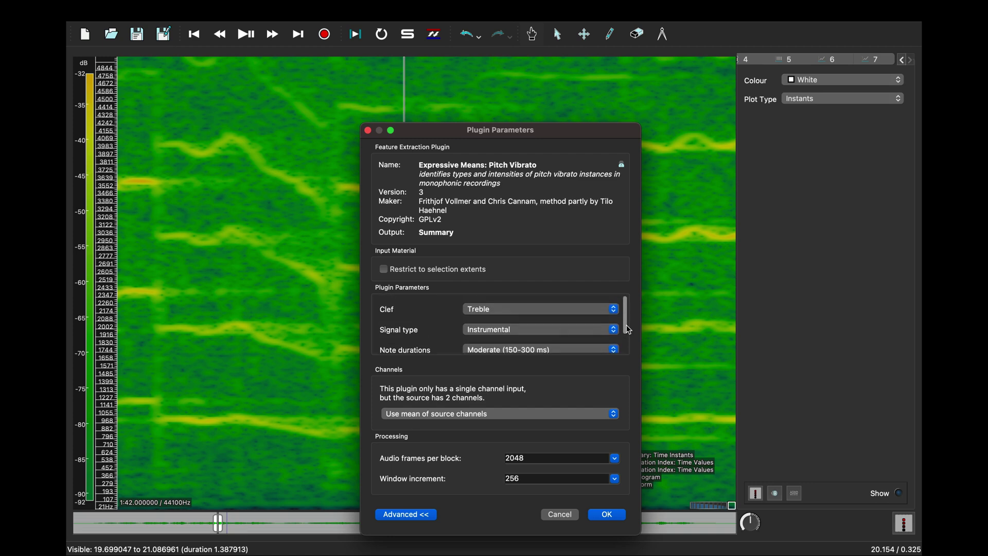
scroll(628, 329, "down", 2)
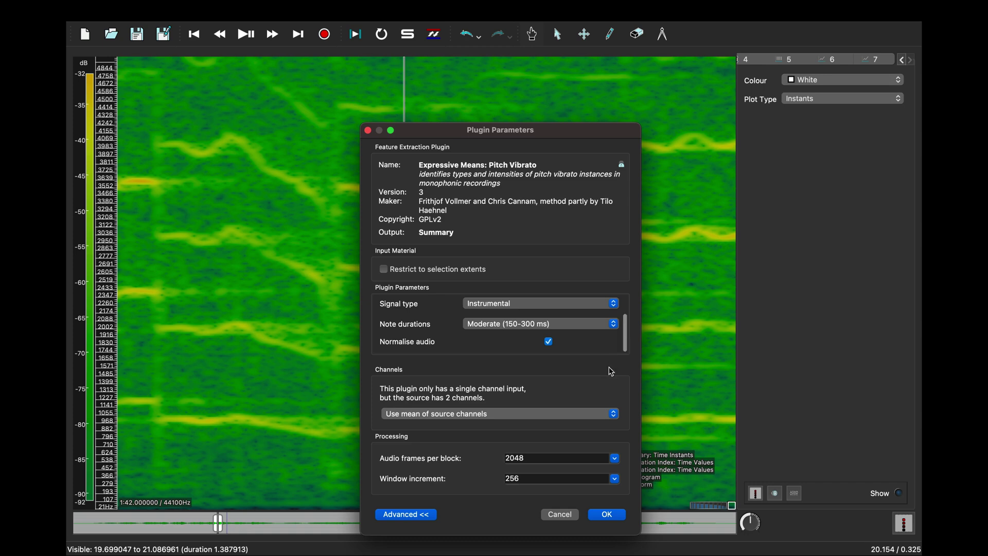
left_click(605, 515)
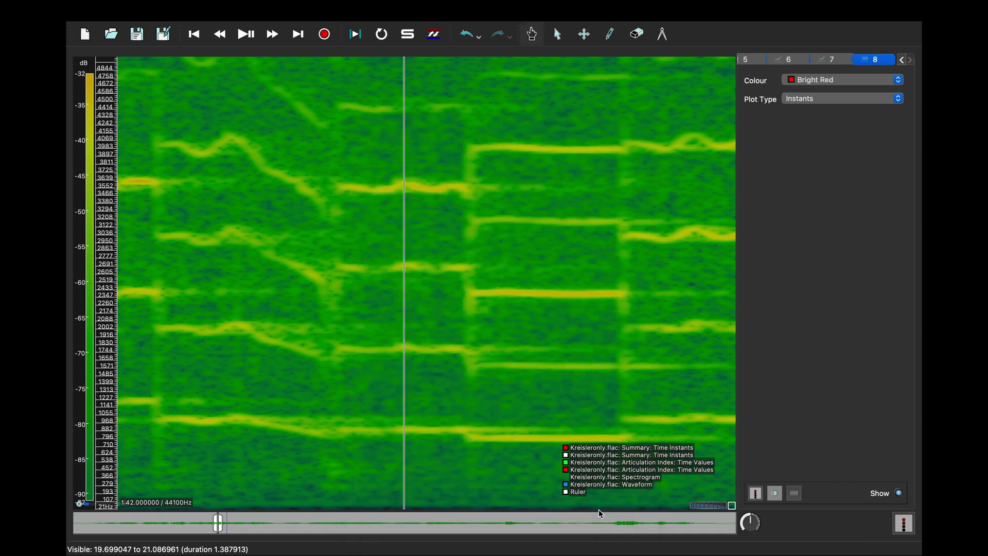
Run the Expressive Means Pitch Vibrato: Vibrato Index transform on the recording
left_click(315, 11)
mouse_move(355, 62)
mouse_move(443, 82)
mouse_move(507, 97)
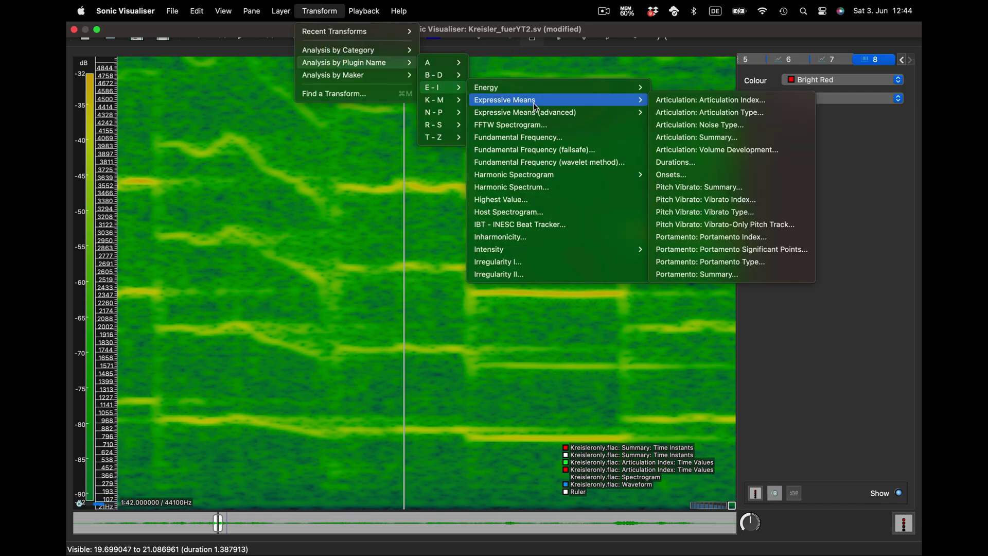
left_click(712, 208)
scroll(605, 316, "down", 3)
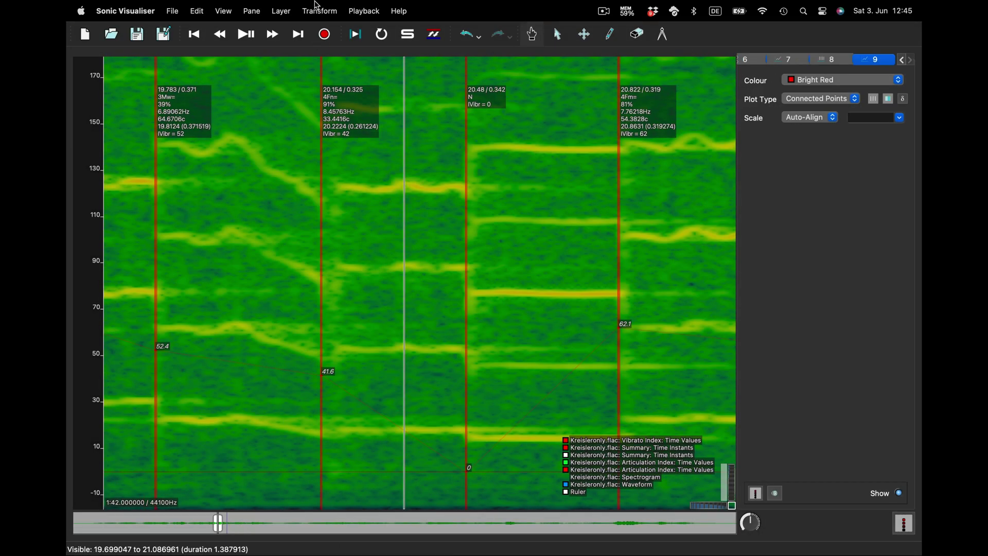
Run the Expressive Means Pitch Vibrato: Vibrato-Only Pitch Track transform with treble clef, instrumental signal and moderate note durations
left_click(319, 11)
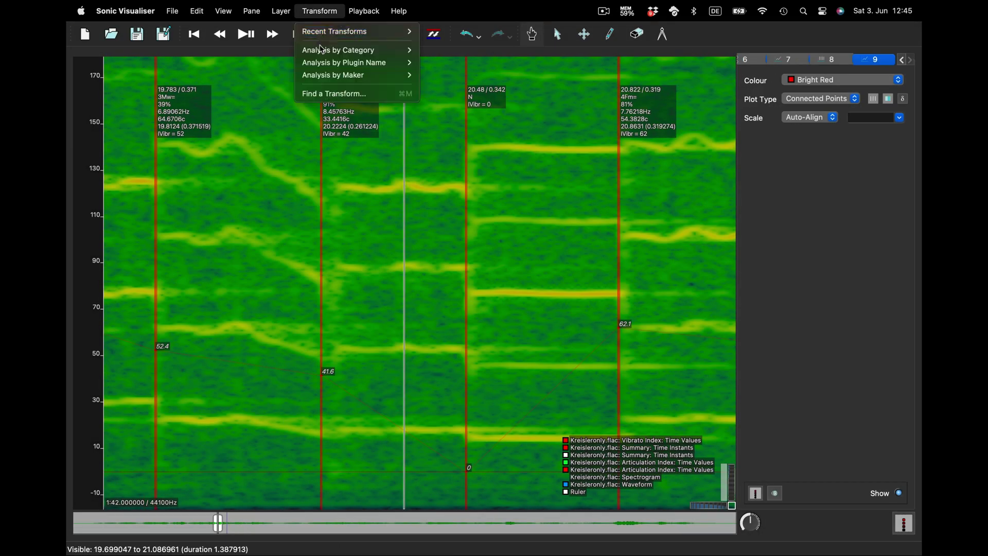
mouse_move(355, 63)
mouse_move(446, 86)
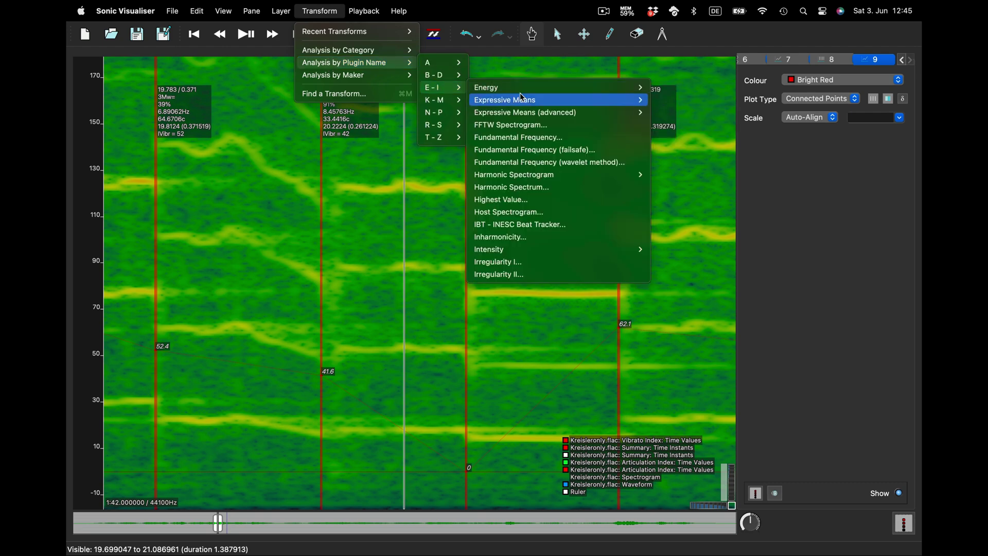
mouse_move(522, 98)
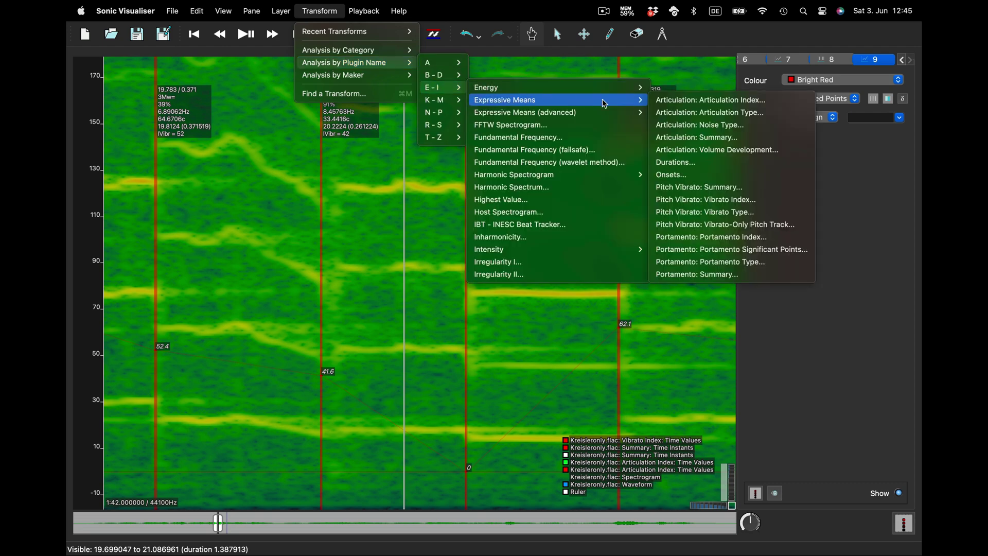
left_click(704, 227)
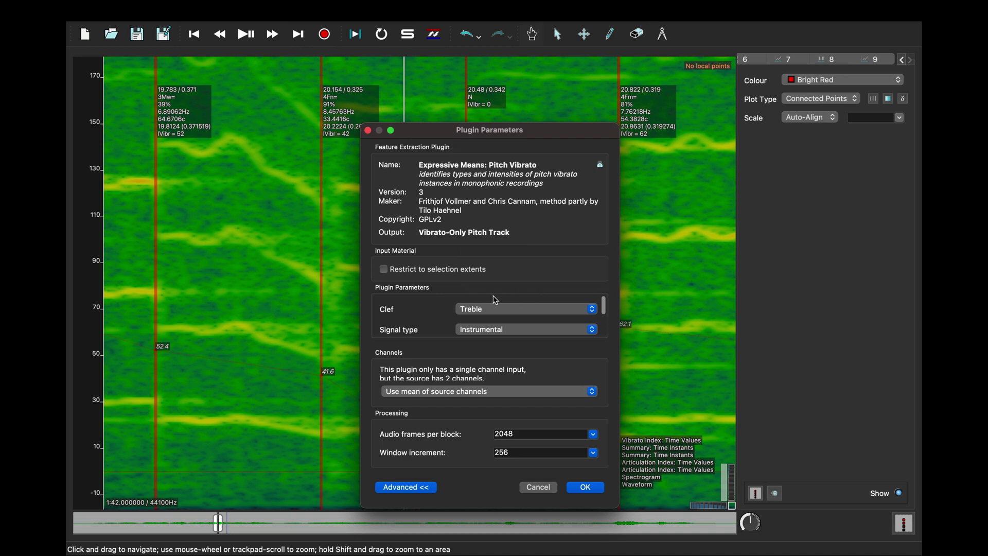
scroll(426, 330, "down", 3)
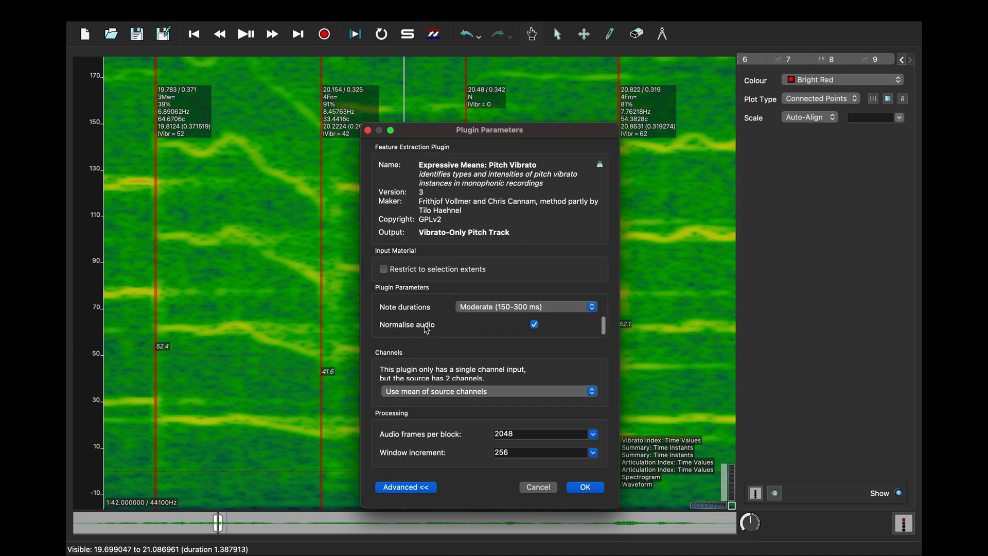
left_click(587, 489)
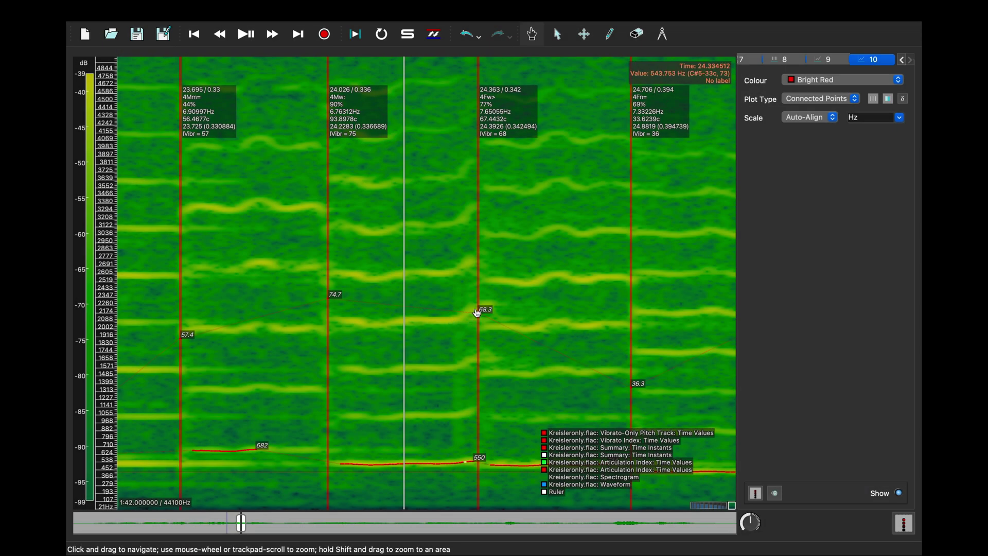
Correct the 24.026 s note's label in the vibrato Summary layer to type 4Mm, range 53.8978c and IVibr = 43
double_click(331, 102)
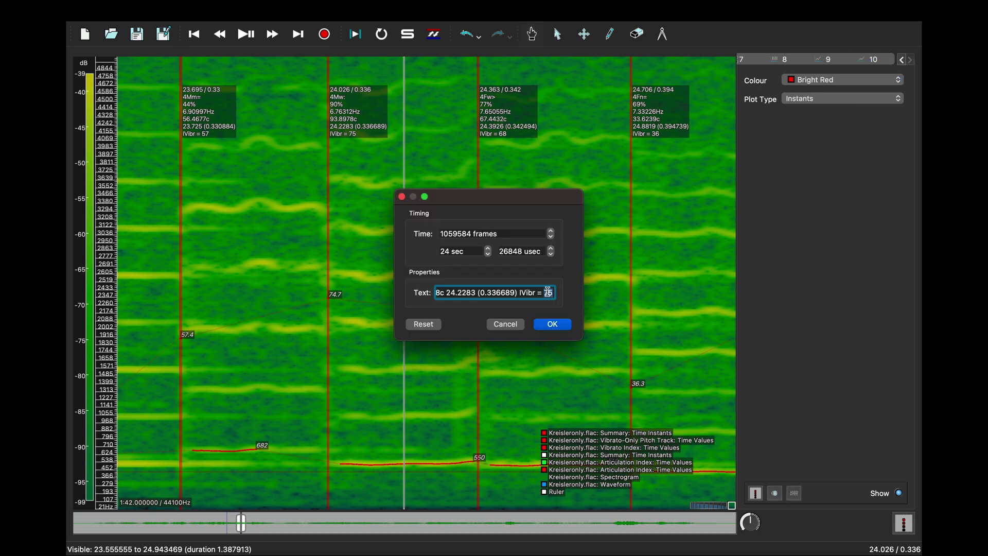
type("43")
left_click(544, 326)
Set the value of the 24.026 s point in the Vibrato Index layer to 43
left_click(826, 60)
double_click(328, 299)
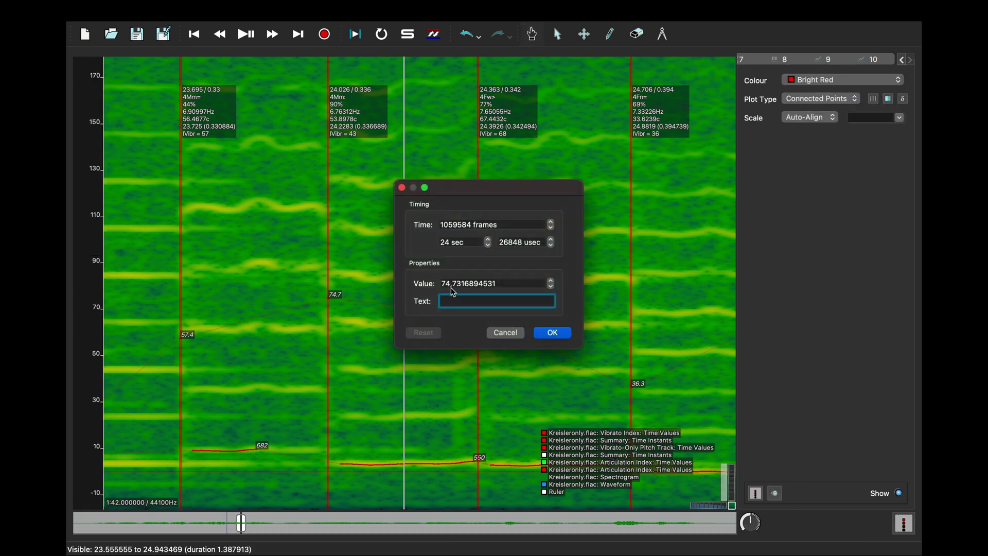
double_click(446, 284)
type("43")
left_click(541, 333)
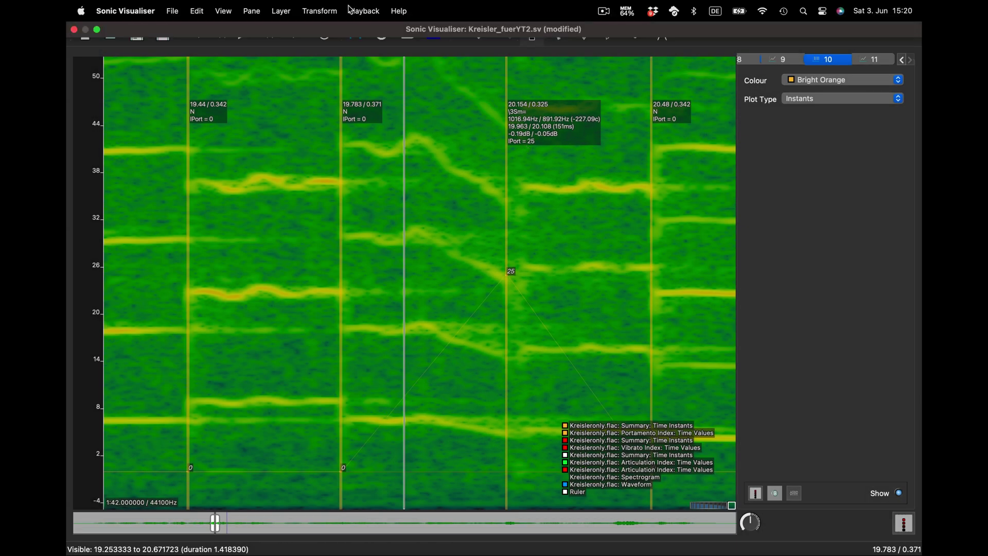
Run the Expressive Means Portamento: Portamento Significant Points transform with treble clef and instrumental signal type
left_click(319, 11)
mouse_move(355, 62)
mouse_move(443, 87)
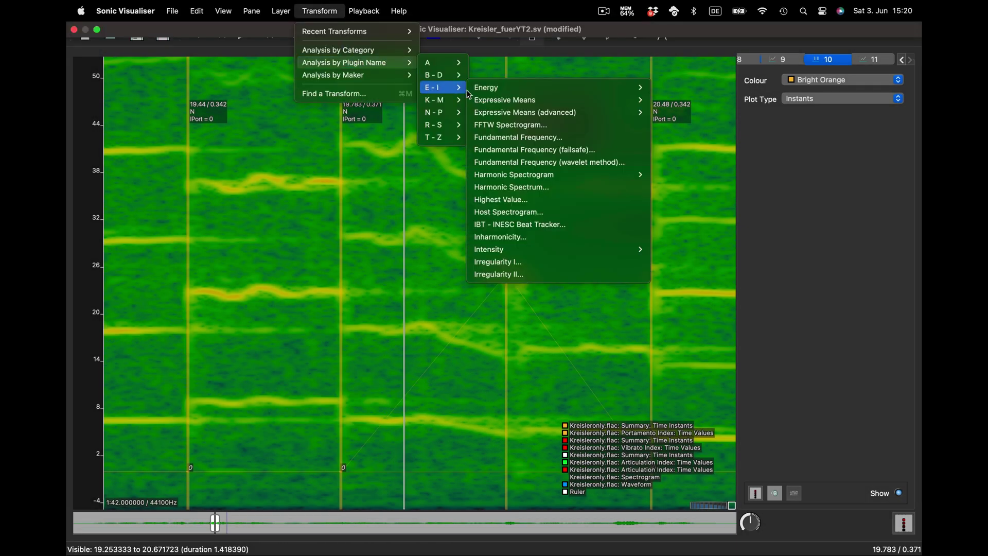
mouse_move(505, 100)
left_click(710, 250)
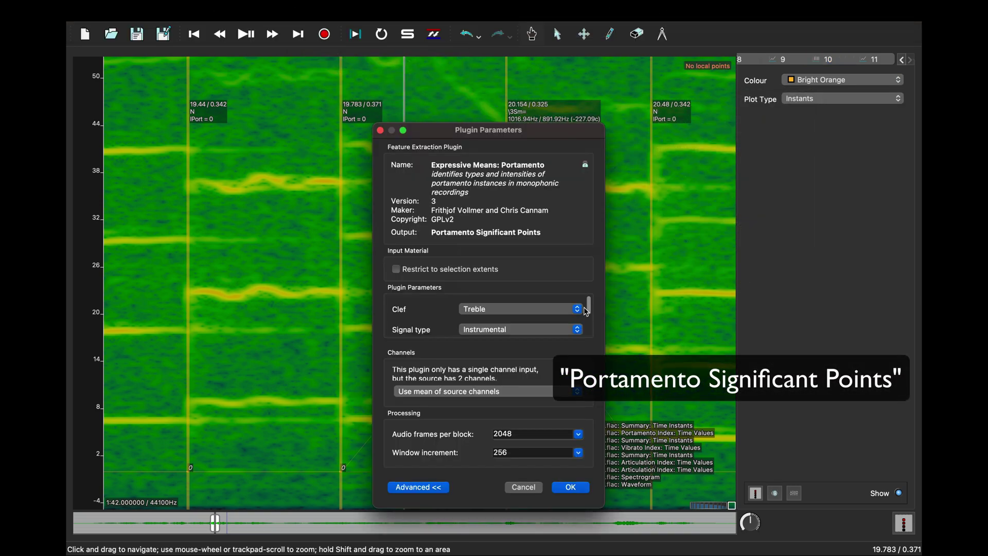
scroll(586, 311, "down", 3)
left_click(570, 487)
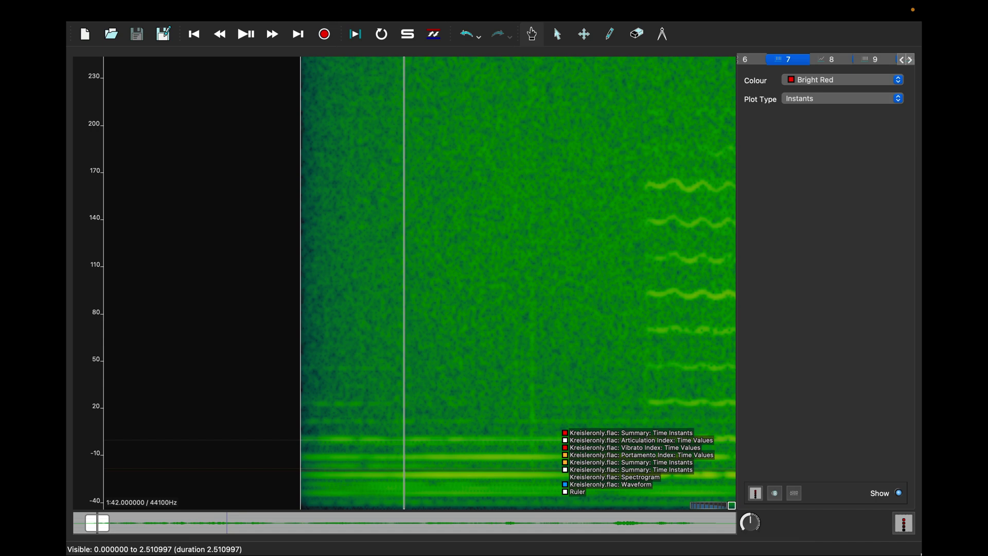
Play the recording from its beginning with the articulation, vibrato and portamento layers in place
key("space")
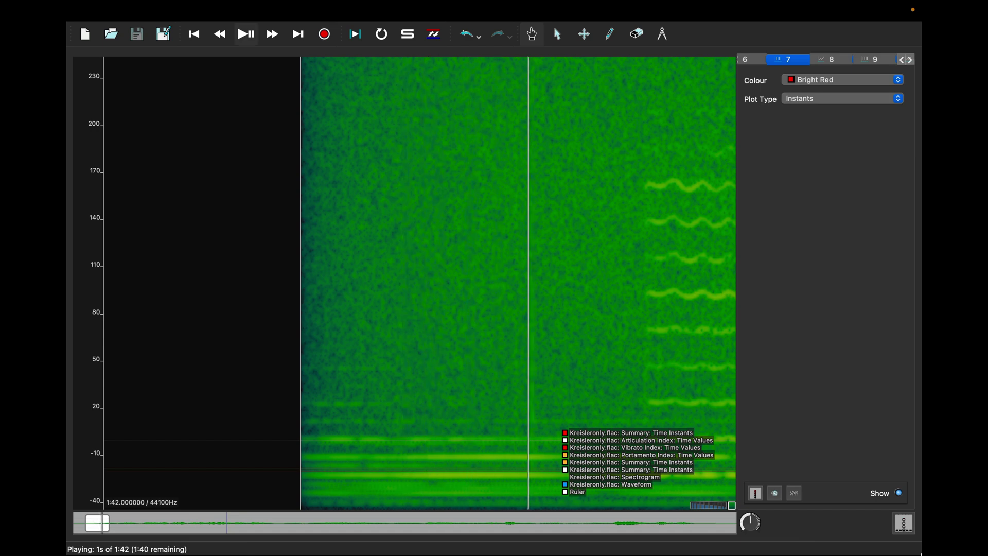